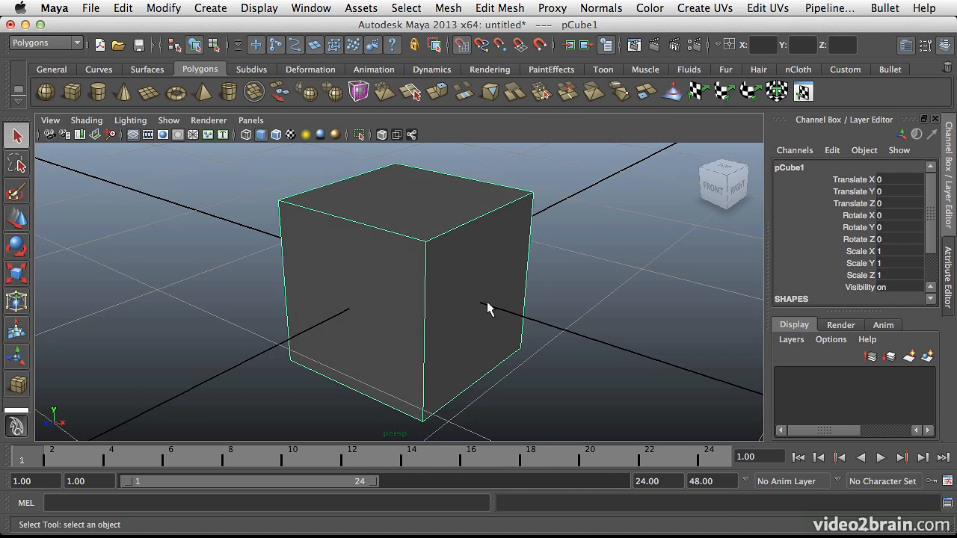
Step: Display the cube with smooth mesh preview and render the current view
alt+drag(487, 340, 489, 335)
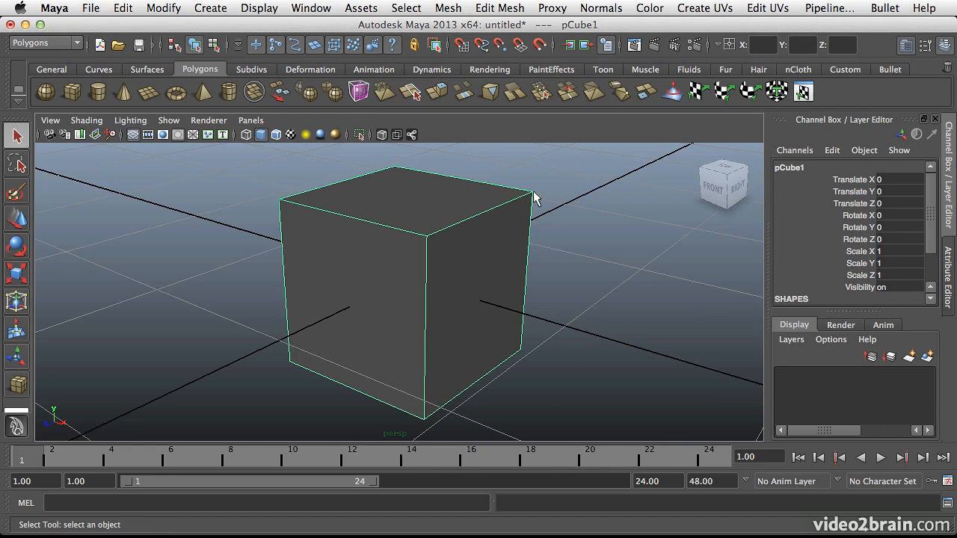
key(3)
click(527, 266)
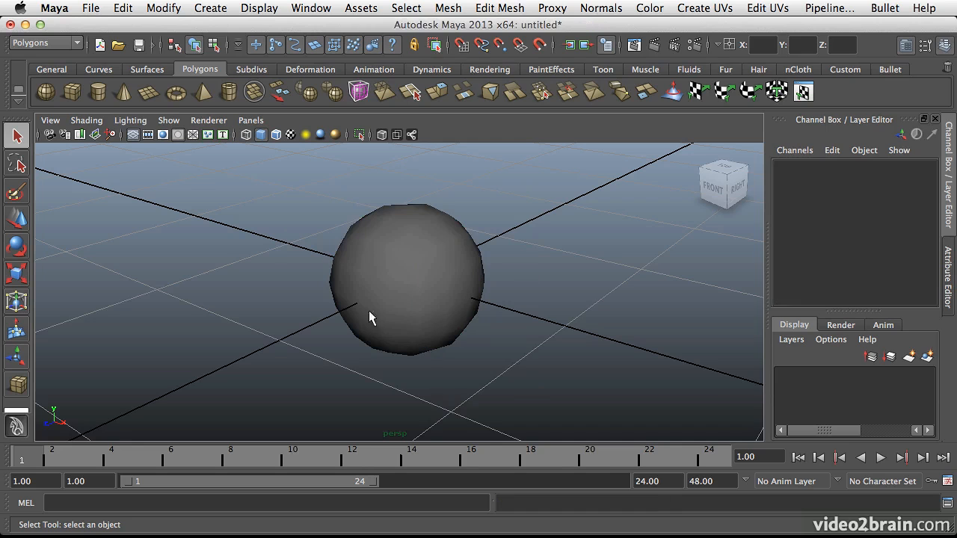
click(406, 284)
alt+drag(371, 297, 446, 277)
click(534, 232)
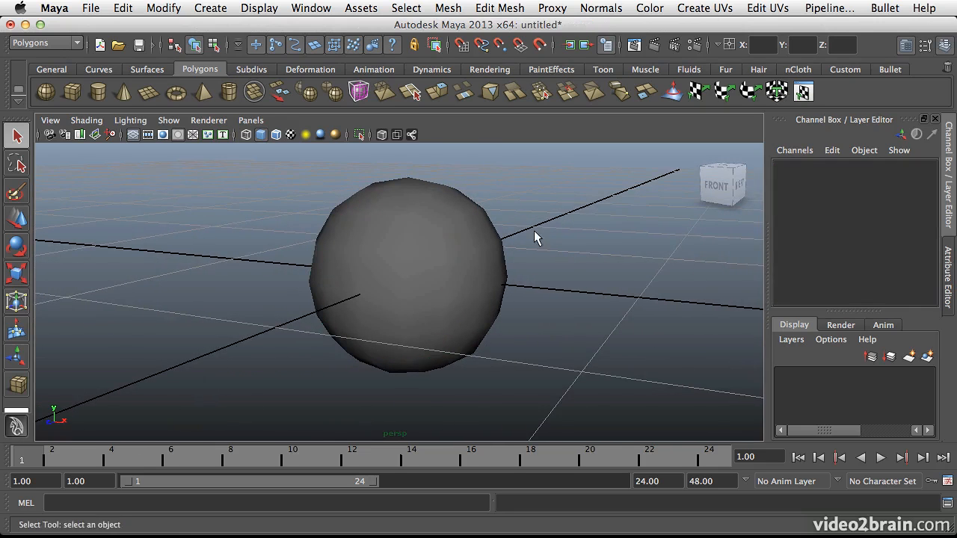
click(654, 47)
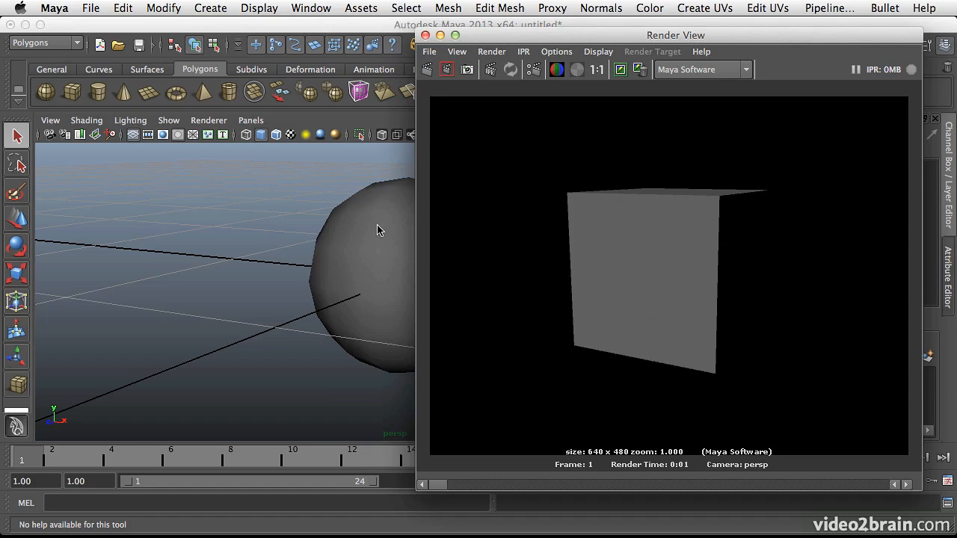
click(425, 36)
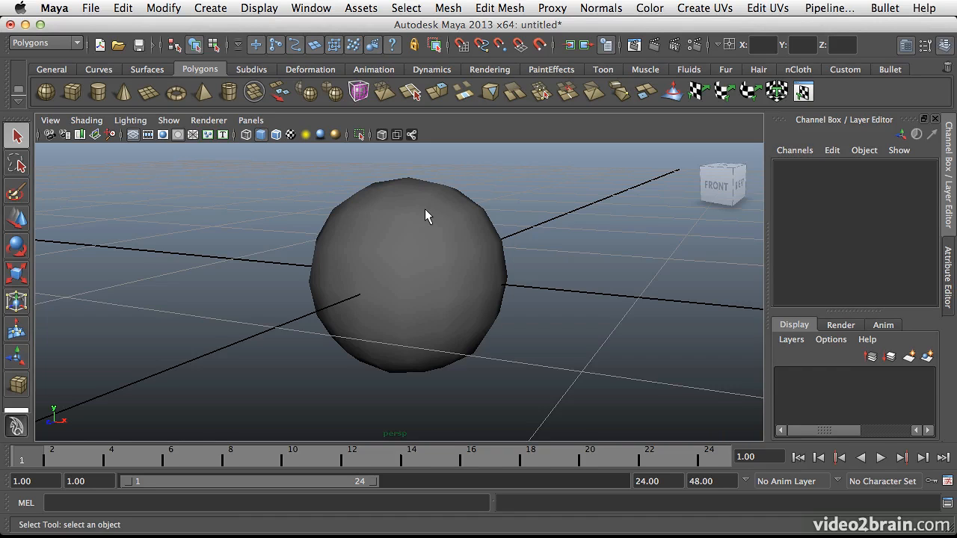
Step: Return the cube to its unsmoothed display
click(434, 267)
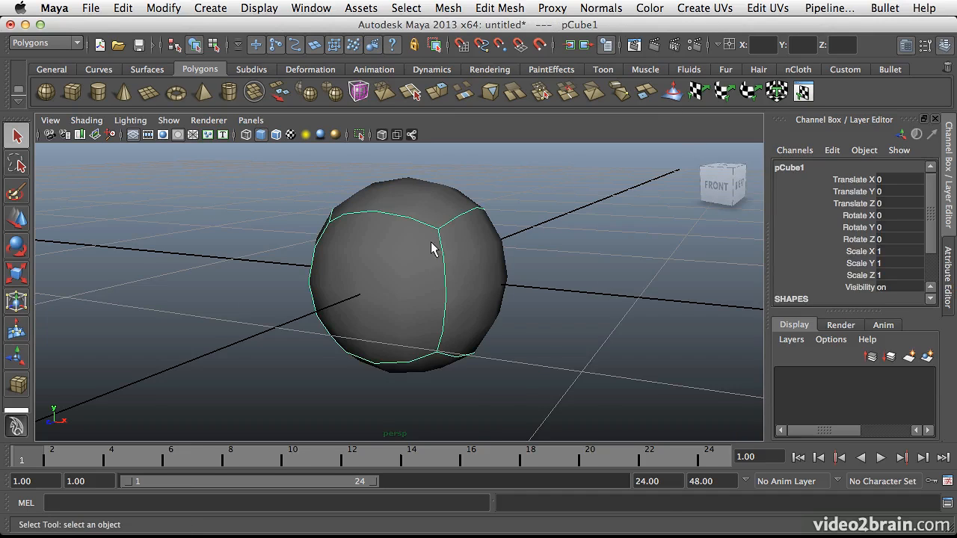
key(1)
alt+right_drag(500, 252, 457, 255)
alt+drag(456, 256, 444, 259)
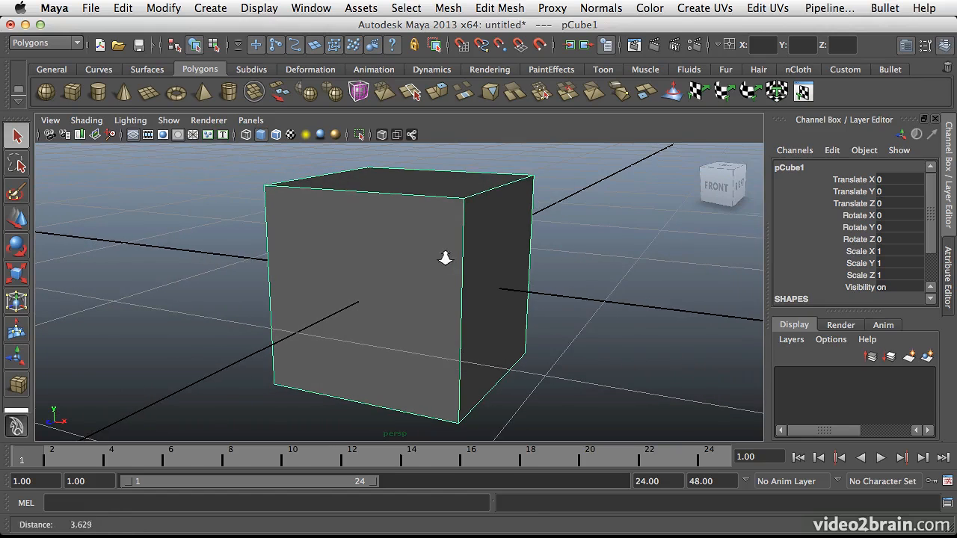
Step: Create a subdiv proxy of the cube using the current options
click(551, 8)
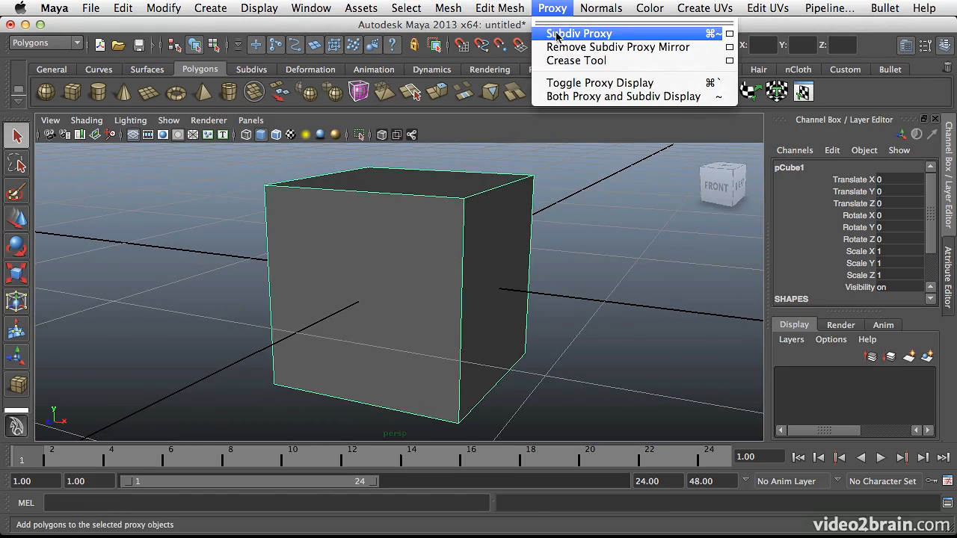
click(600, 36)
alt+drag(530, 295, 509, 294)
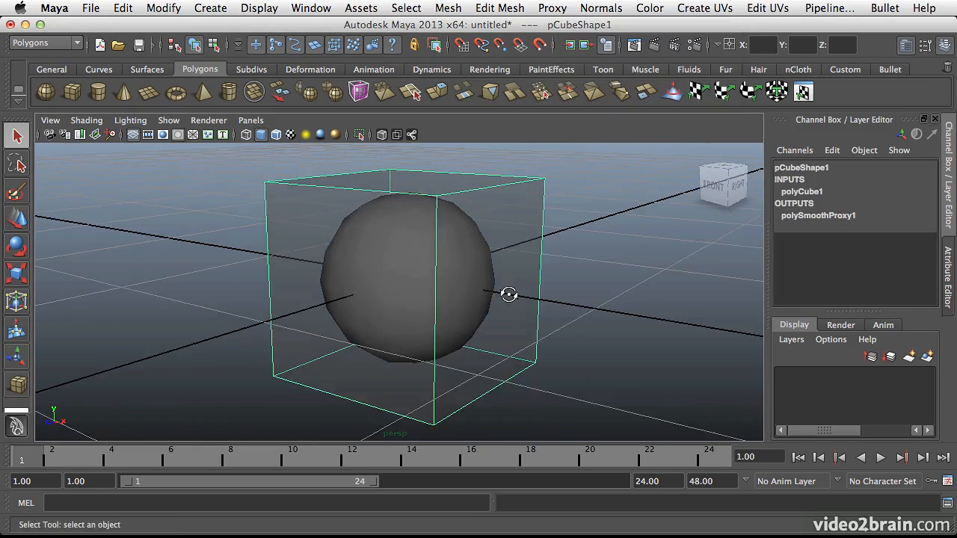
alt+drag(410, 226, 391, 271)
click(573, 247)
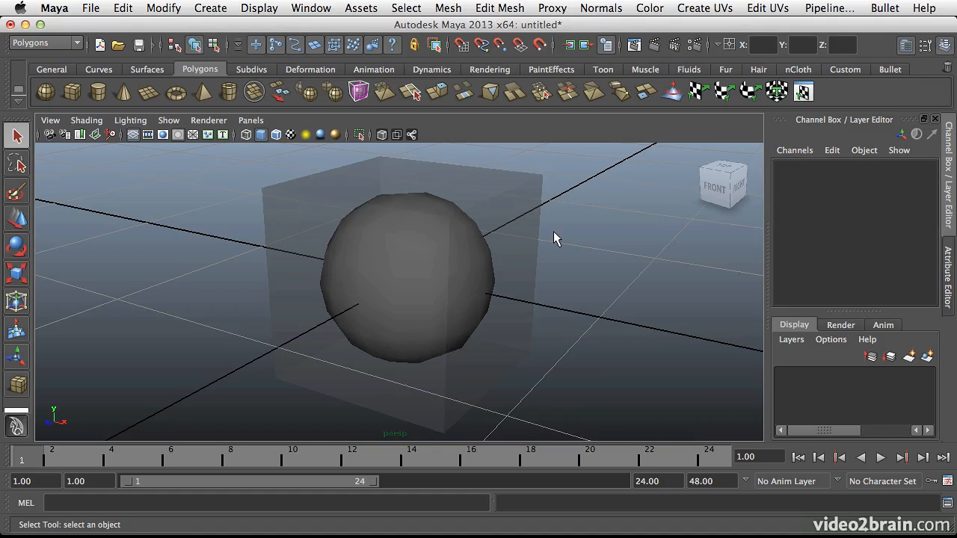
Step: Render the subdiv proxy from two different camera angles
click(653, 46)
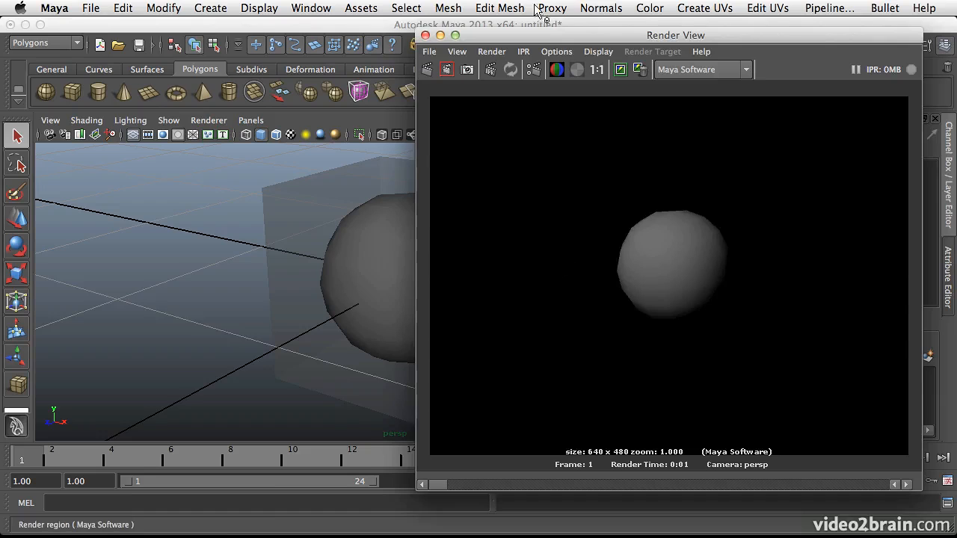
click(425, 37)
alt+drag(417, 327, 448, 266)
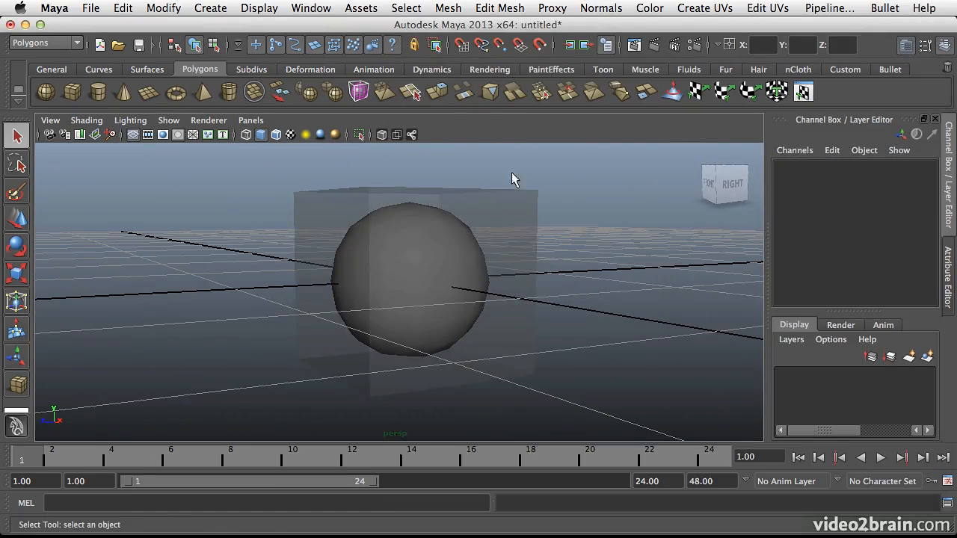
click(514, 191)
click(656, 47)
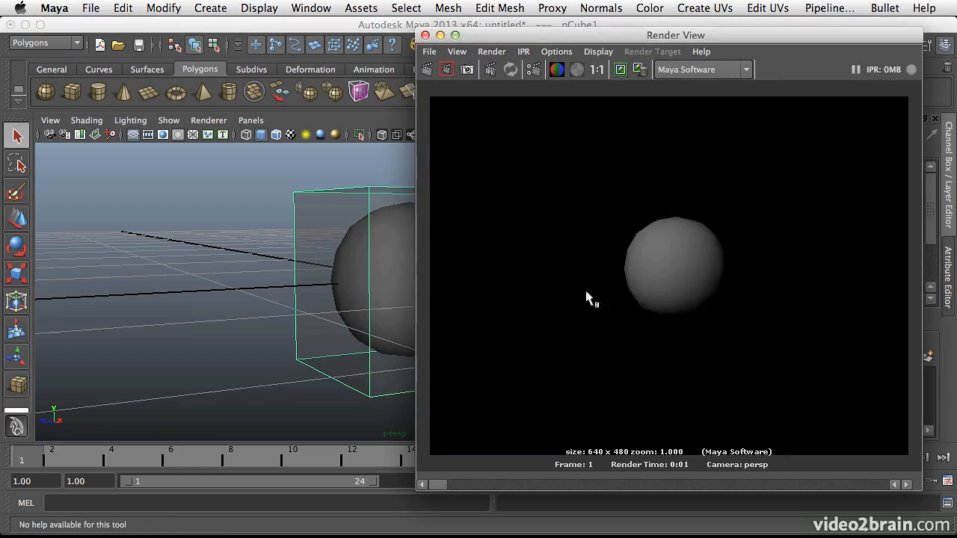
click(425, 35)
Step: Undo the subdiv proxy so the plain cube is selected again
alt+drag(551, 294, 509, 284)
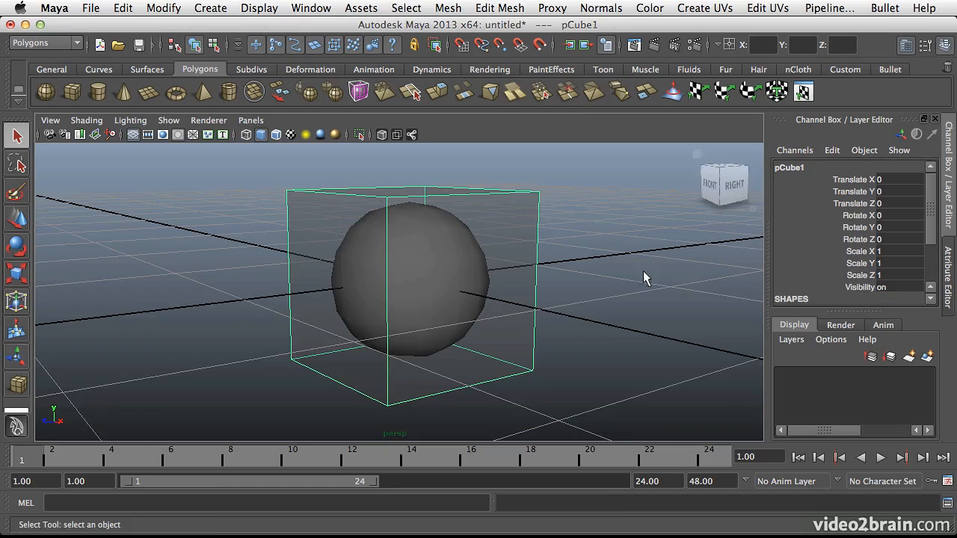
alt+drag(389, 327, 419, 309)
key(z)
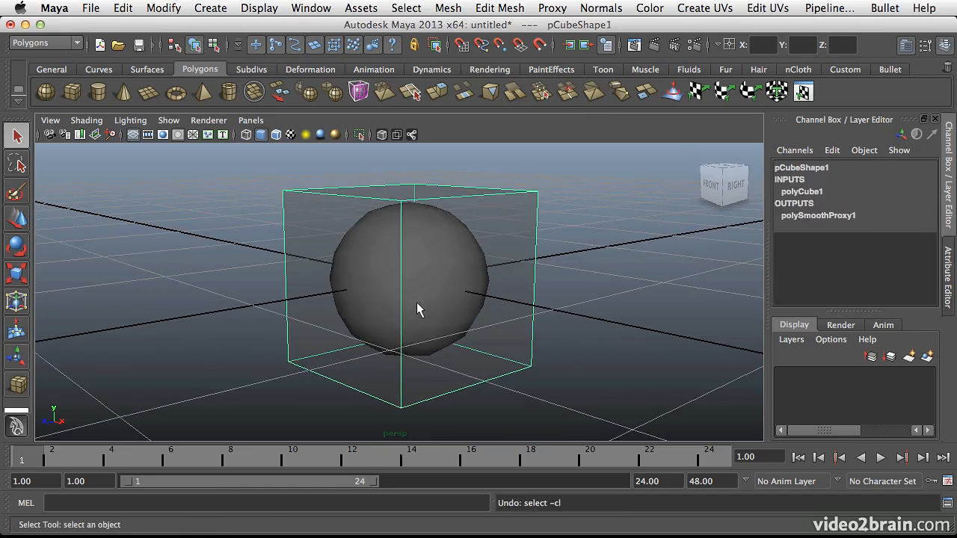
key(z)
alt+drag(618, 236, 498, 214)
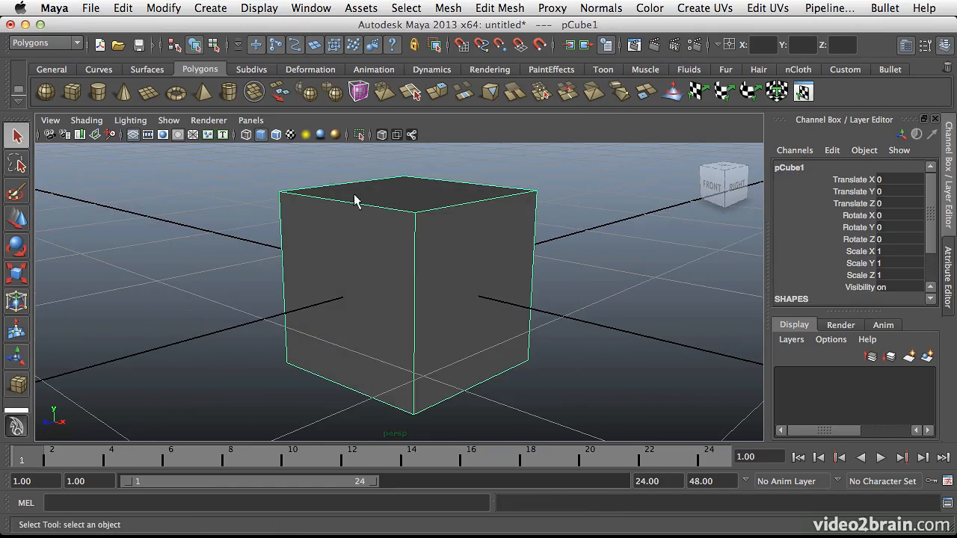
Step: Create a subdiv proxy of the cube with the Subdiv Proxy Renderable option enabled
click(553, 9)
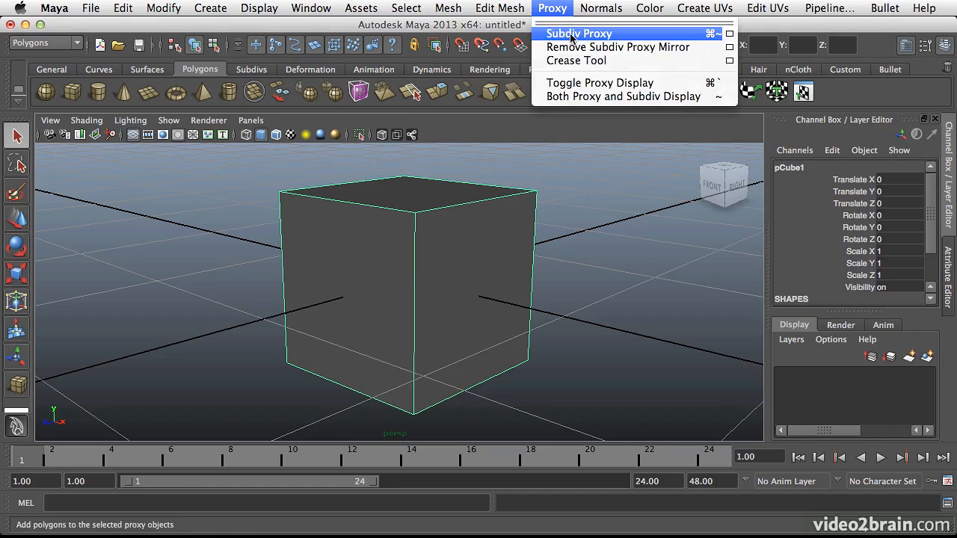
click(729, 35)
drag(632, 92, 685, 84)
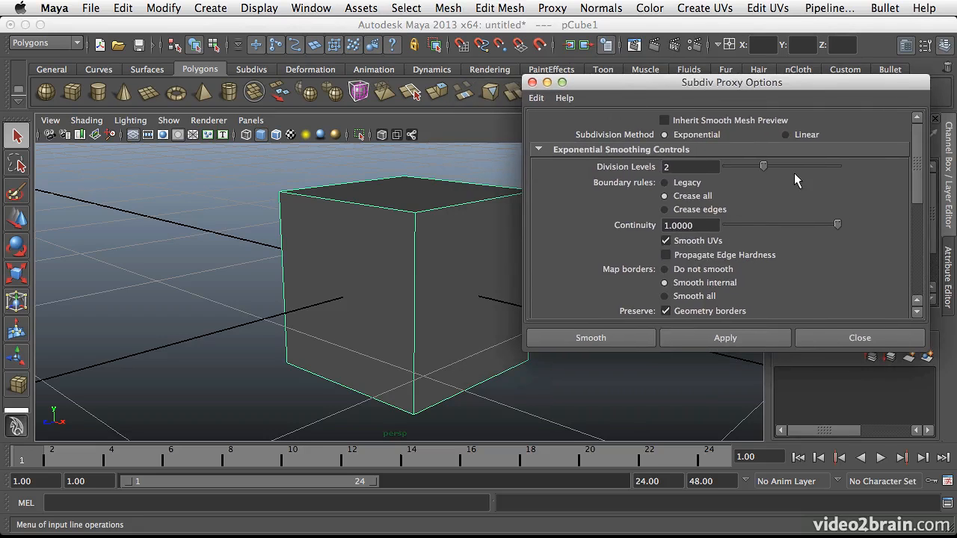
scroll(795, 174, down, 10)
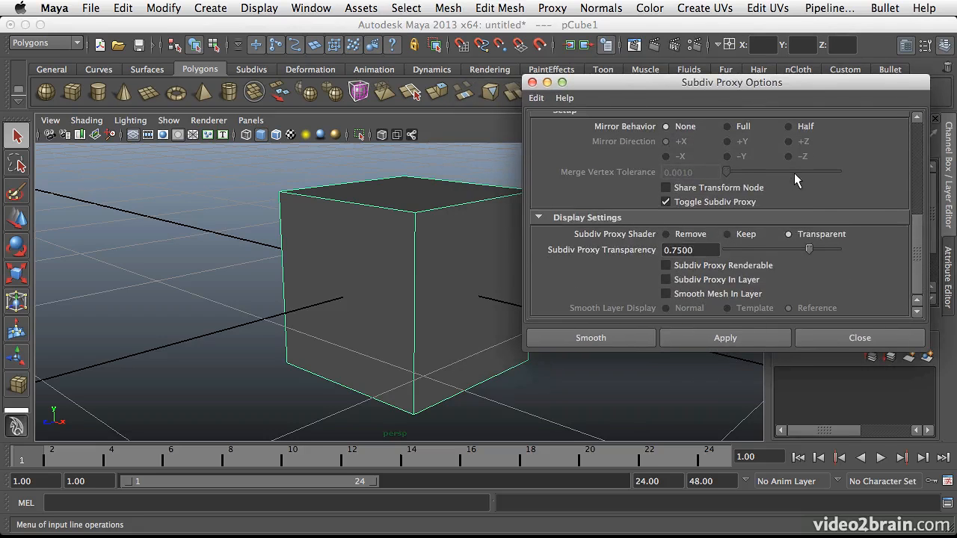
scroll(795, 172, up, 5)
scroll(795, 177, down, 5)
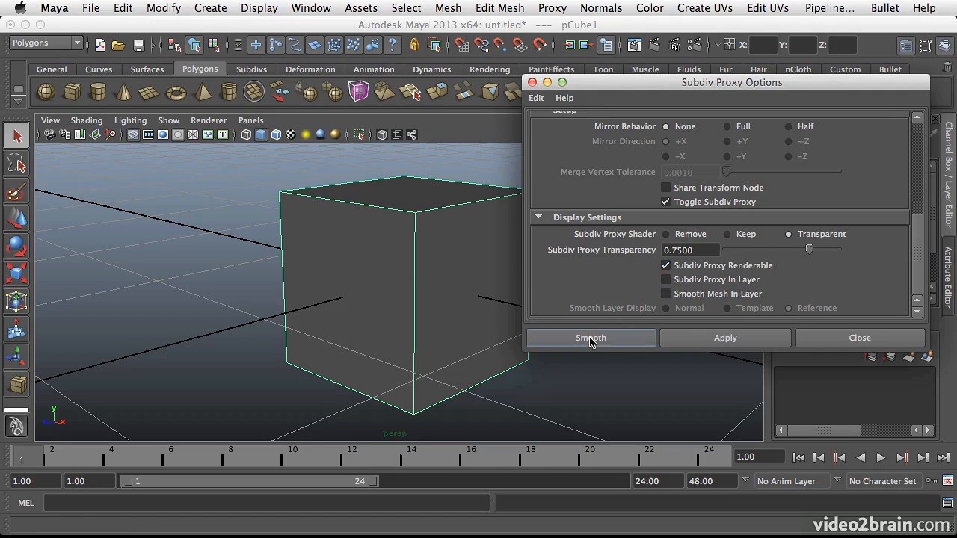
click(636, 338)
click(549, 271)
Step: Render the current view to check how the renderable proxy cage looks
alt+drag(446, 264, 422, 255)
click(654, 45)
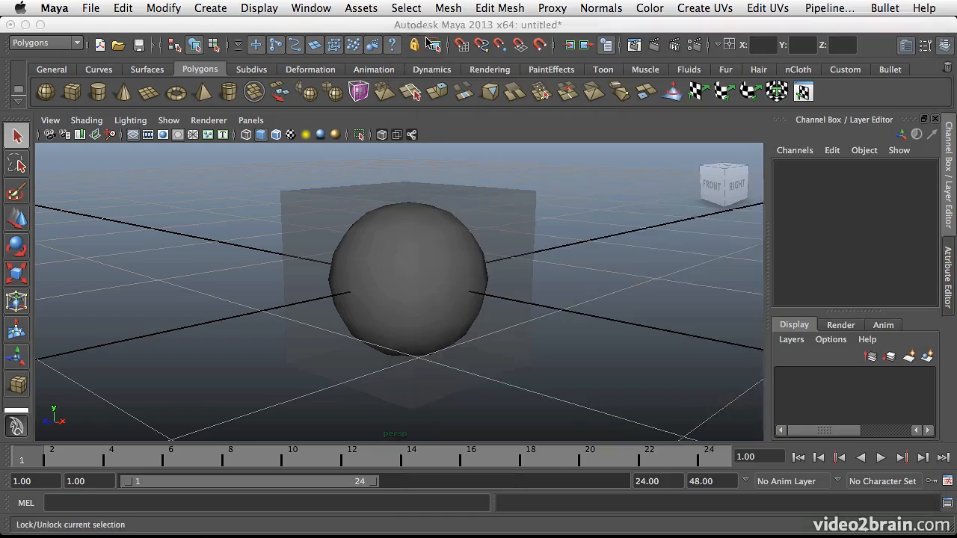
click(424, 35)
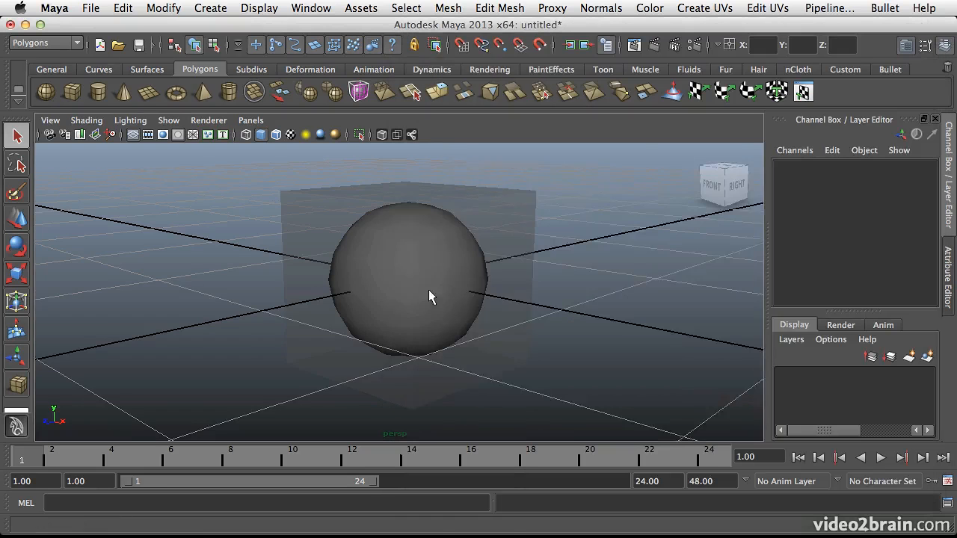
Step: Extrude the right-side face of the proxy cage with an offset of 0.1
alt+drag(479, 263, 486, 273)
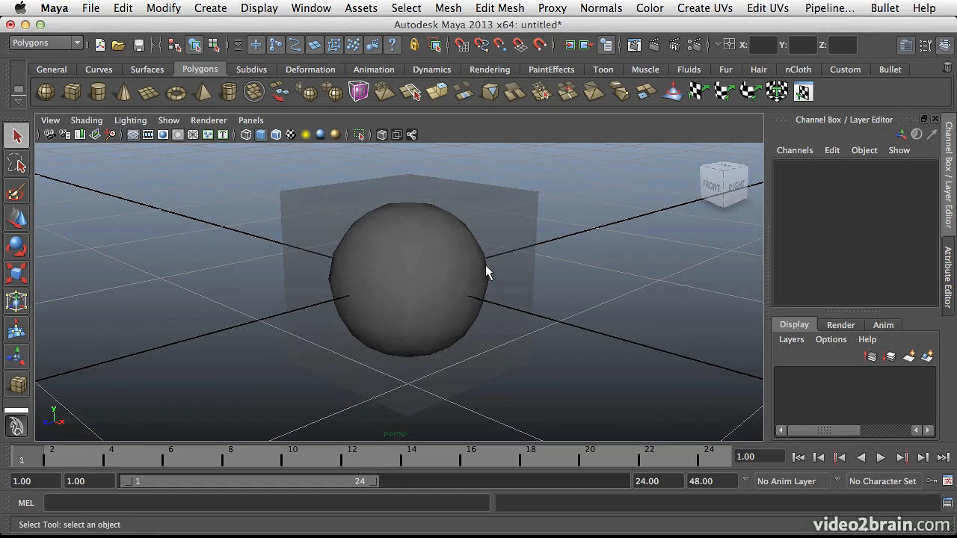
click(486, 271)
alt+drag(541, 288, 531, 271)
right_drag(513, 260, 516, 289)
click(502, 276)
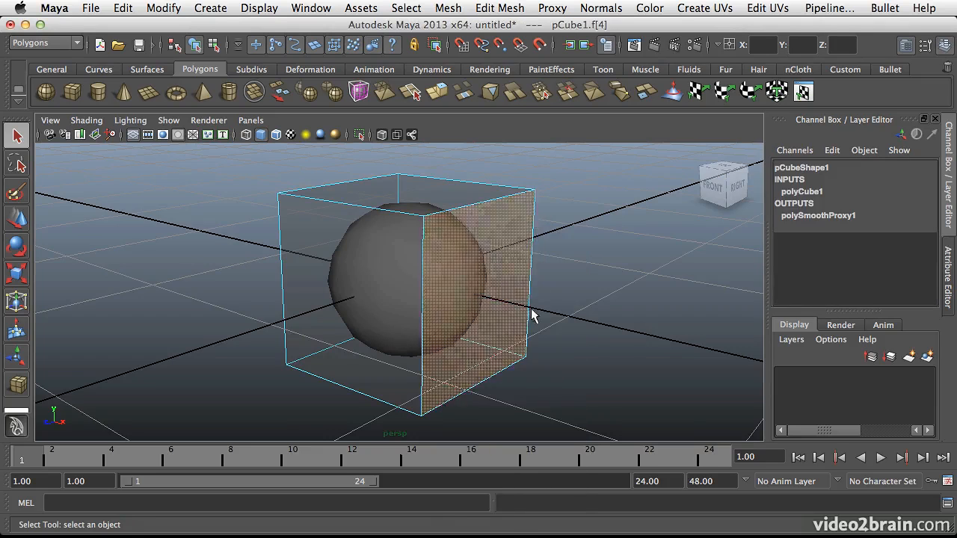
click(500, 8)
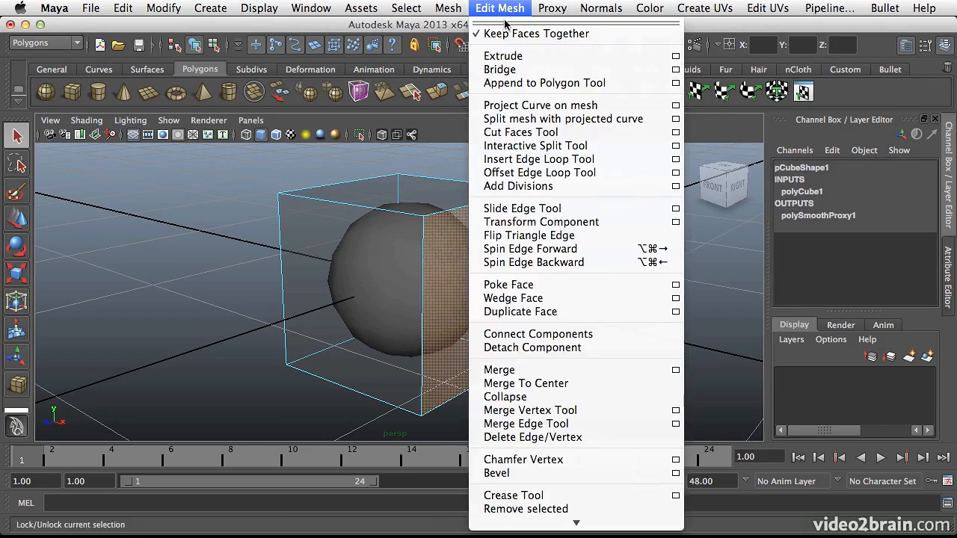
click(507, 57)
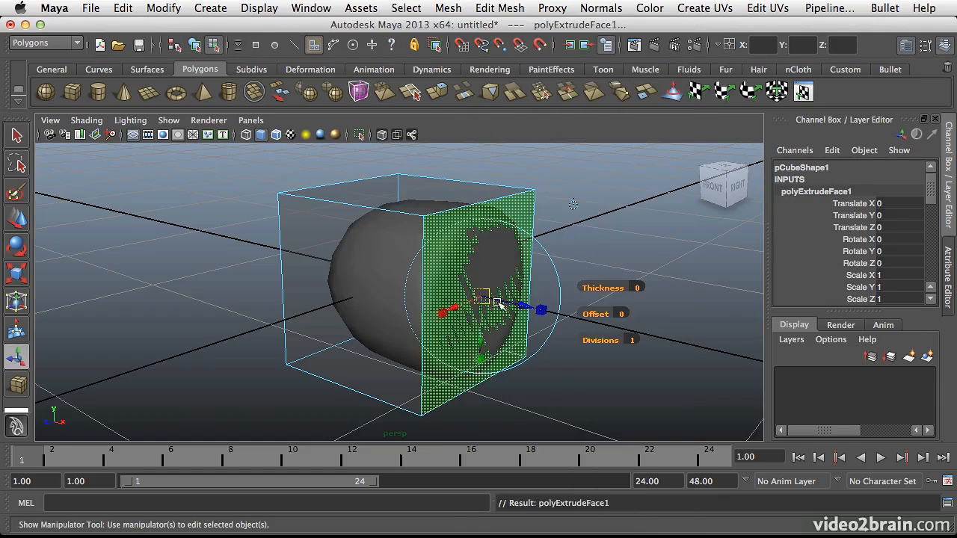
drag(602, 318, 596, 314)
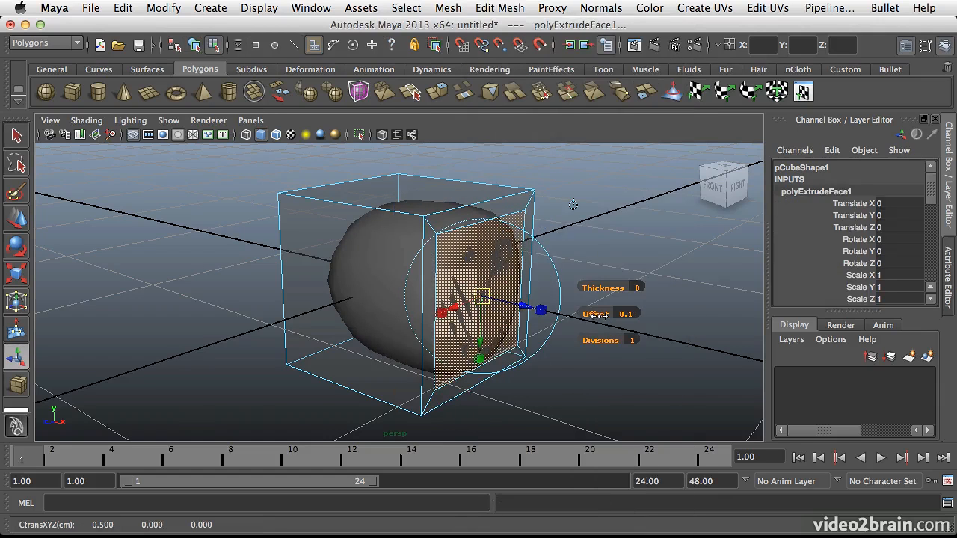
Step: Extrude the inset face outward to about X 1.09 cm and extrude its end again to about X 1.12 cm
key(g)
drag(523, 305, 639, 337)
key(g)
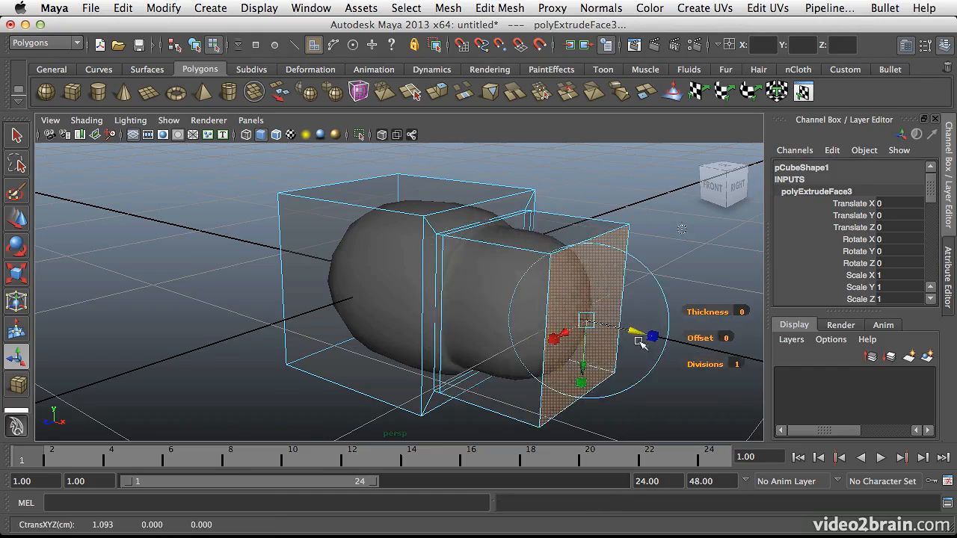
key(f)
key(g)
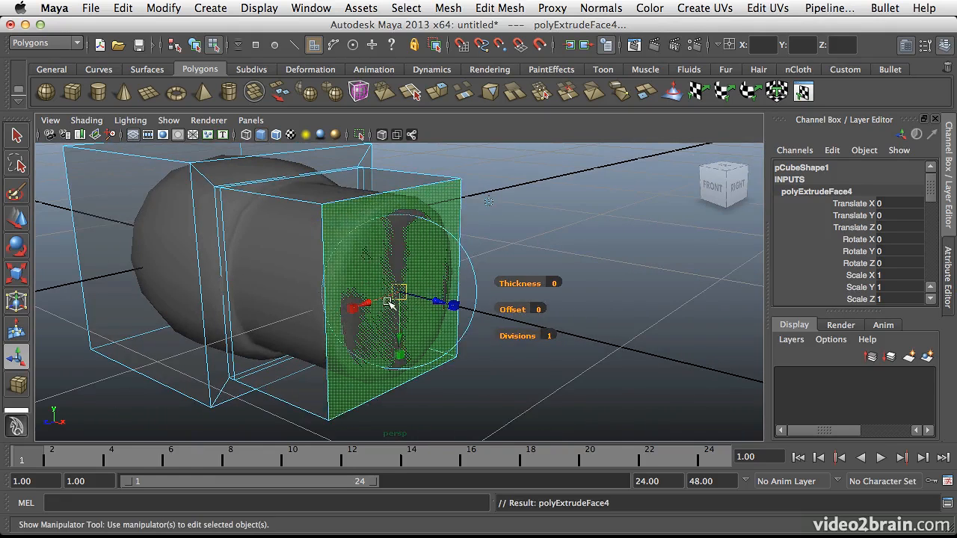
drag(438, 302, 442, 305)
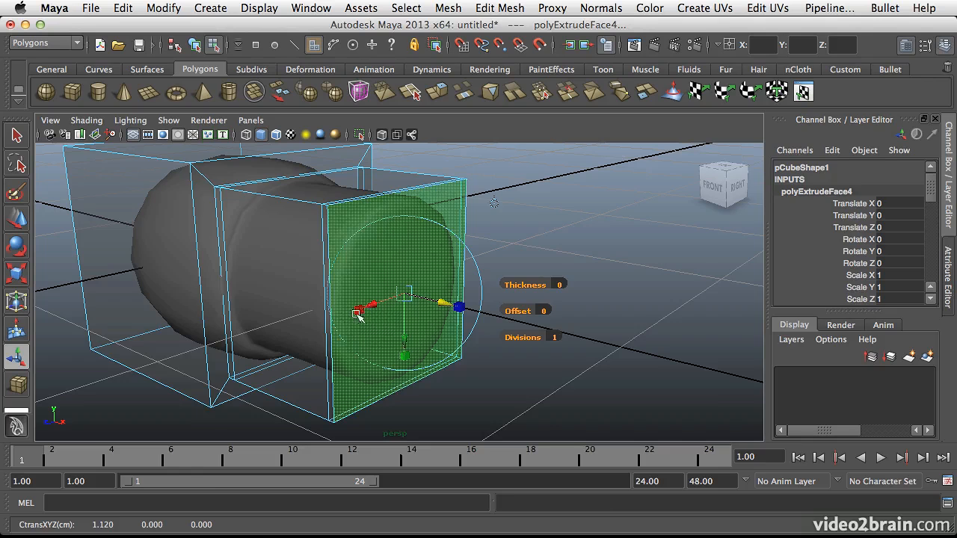
Step: Inset the end face of the extruded section and extrude it inward to form a hole
key(ctrl+e)
drag(528, 310, 523, 309)
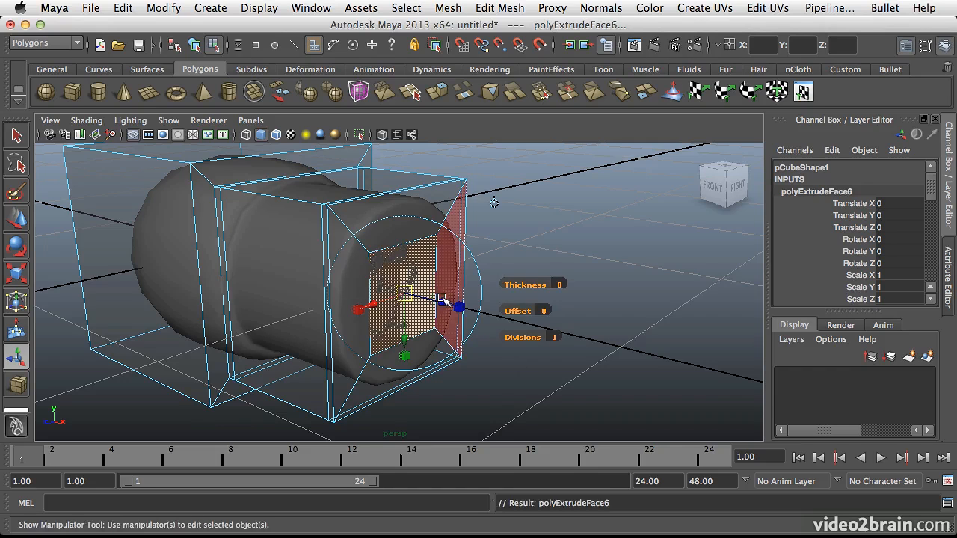
key(ctrl+e)
drag(441, 302, 365, 220)
key(g)
key(q)
Step: Select all faces of the proxy cage and inspect the hole in its extruded end
click(490, 258)
click(414, 177)
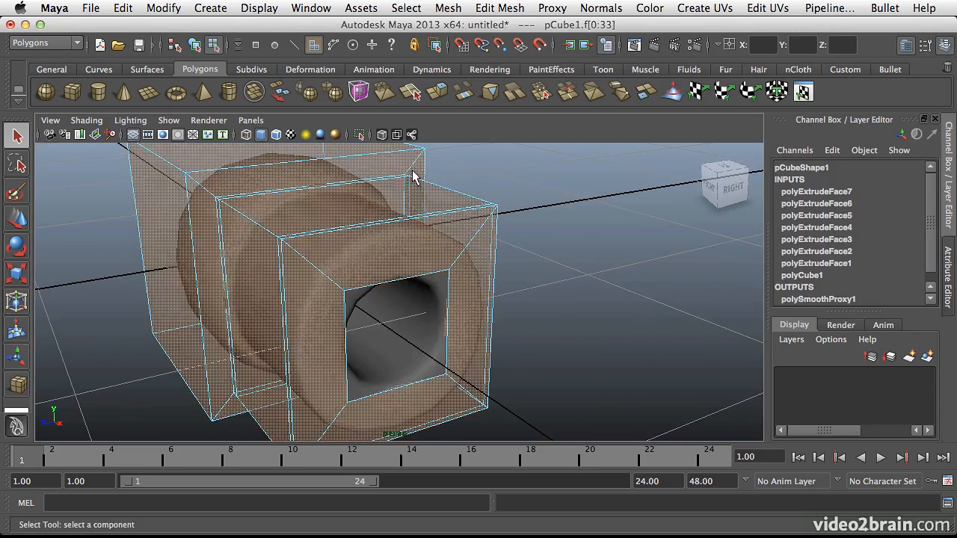
alt+drag(406, 256, 394, 231)
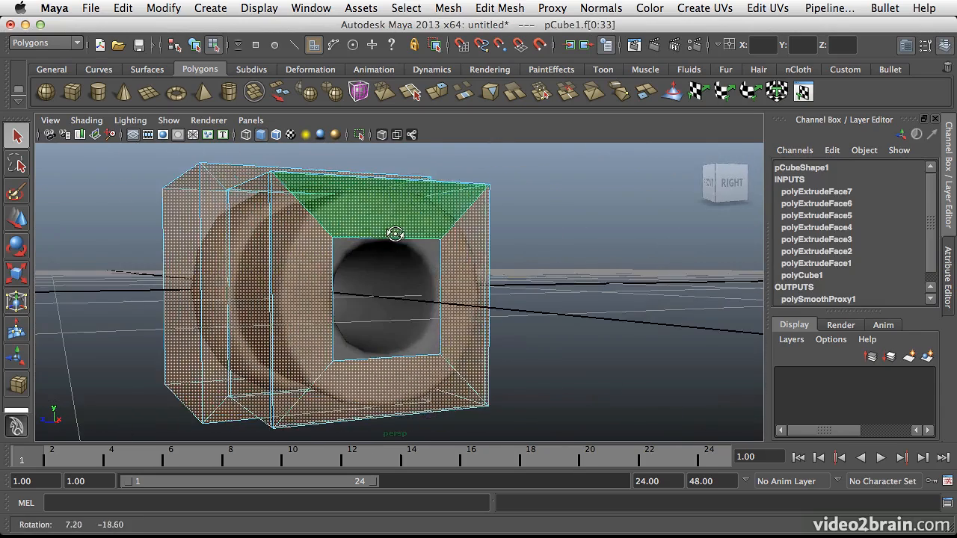
alt+drag(395, 308, 427, 232)
Step: Try to move the vertices along one upper edge of the proxy cage sideways, and undo the move
right_click(466, 219)
click(396, 217)
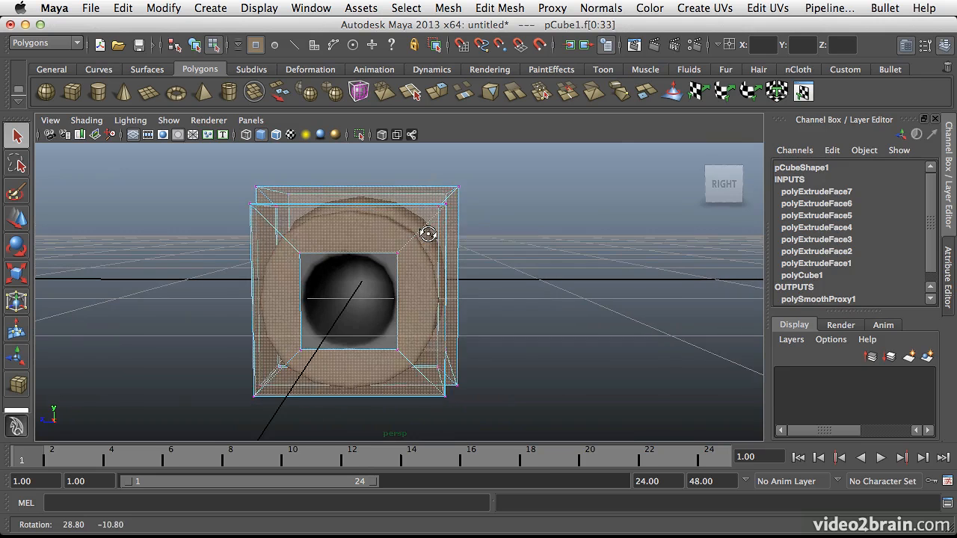
drag(487, 237, 489, 238)
alt+drag(566, 248, 546, 246)
key(w)
alt+drag(469, 225, 481, 228)
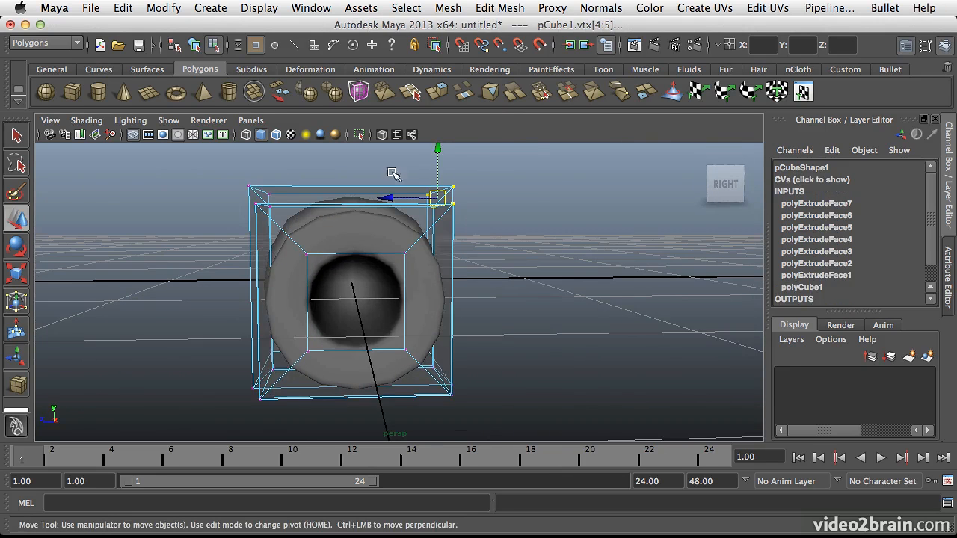
mouse_move(443, 159)
mouse_down()
mouse_move(444, 135)
mouse_move(445, 200)
mouse_move(444, 150)
mouse_move(448, 162)
mouse_up()
drag(390, 200, 458, 205)
key(ctrl+z)
alt+drag(456, 276, 508, 263)
key(q)
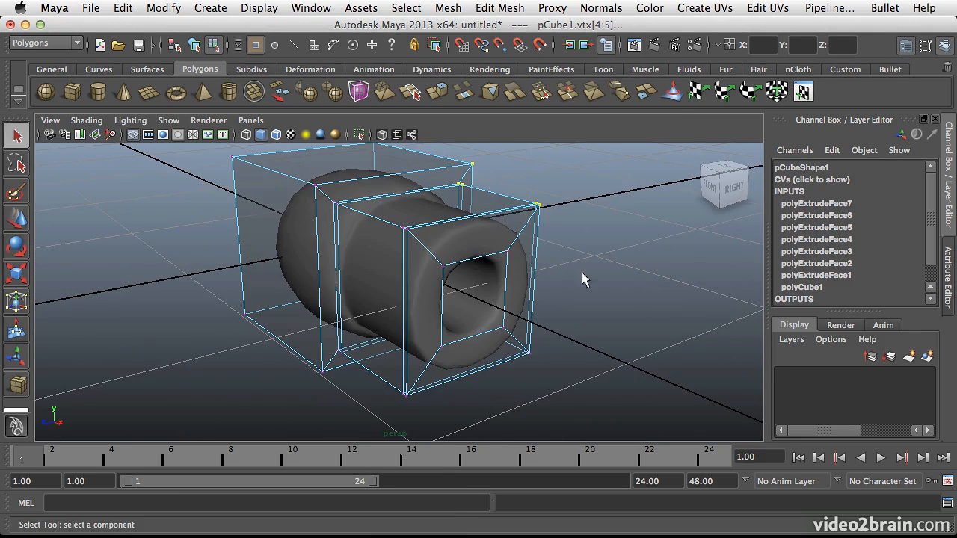
Step: Return the proxy cage to object mode and render the current frame to check the hollow form
click(581, 278)
alt+drag(581, 277, 428, 271)
right_drag(441, 264, 506, 206)
click(530, 239)
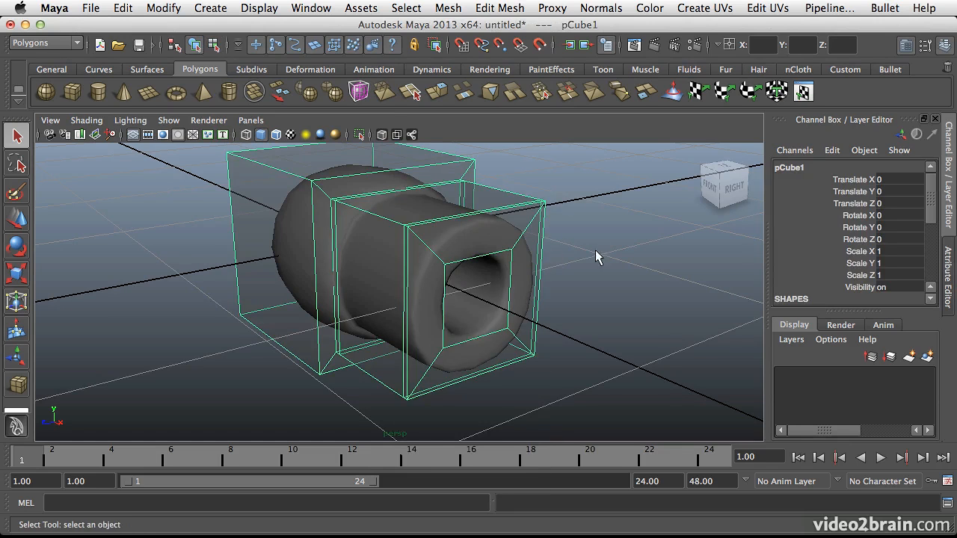
click(653, 44)
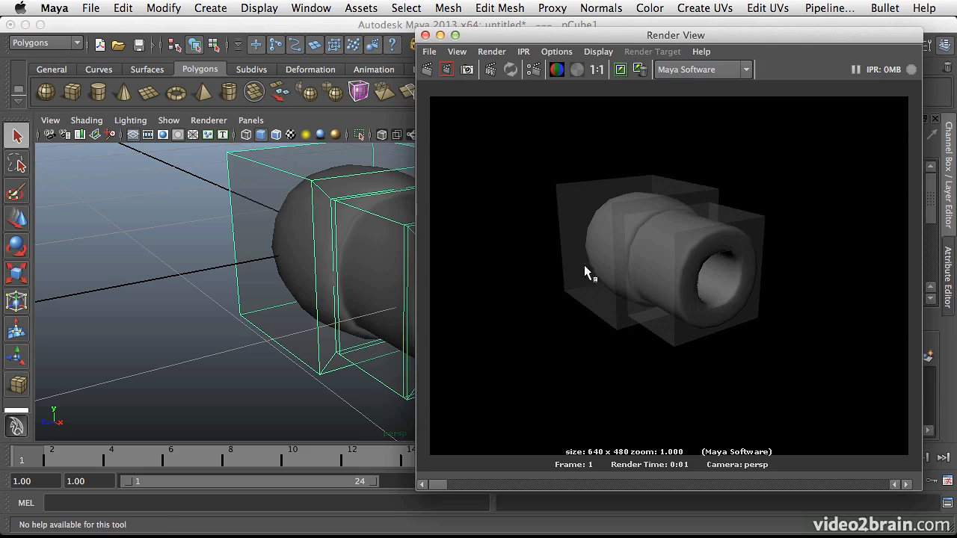
click(424, 35)
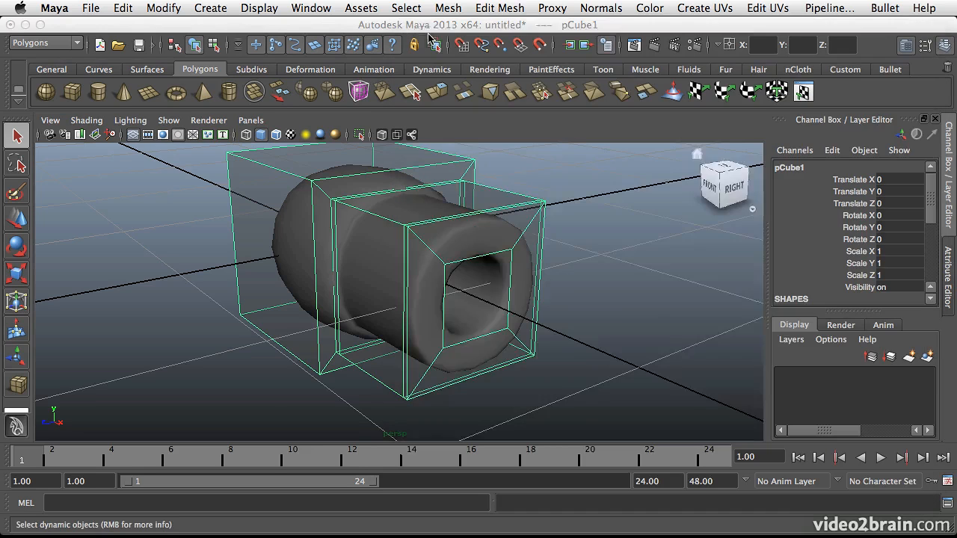
alt+drag(441, 234, 534, 256)
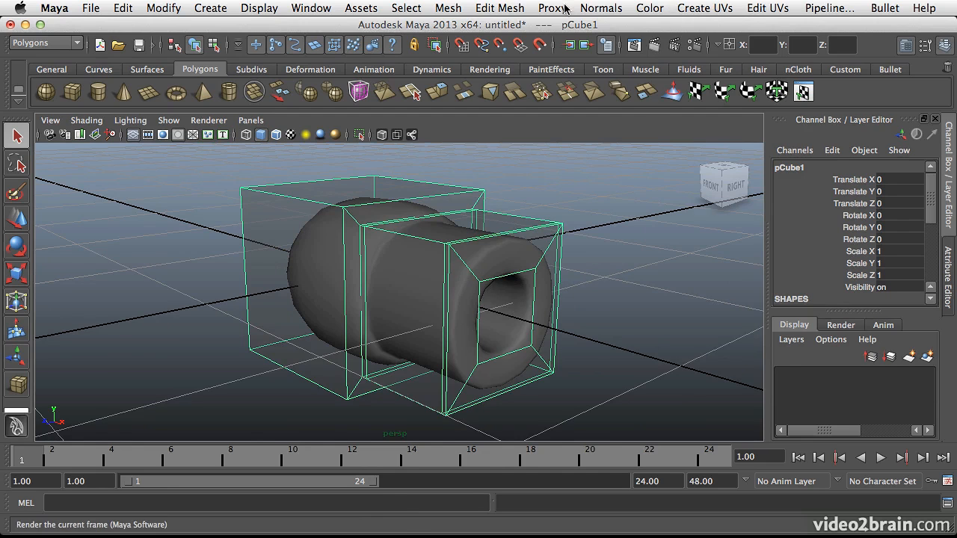
Step: Start a new scene and create a polygon cube at the grid origin, framed and displayed in smooth shading
key(super+n)
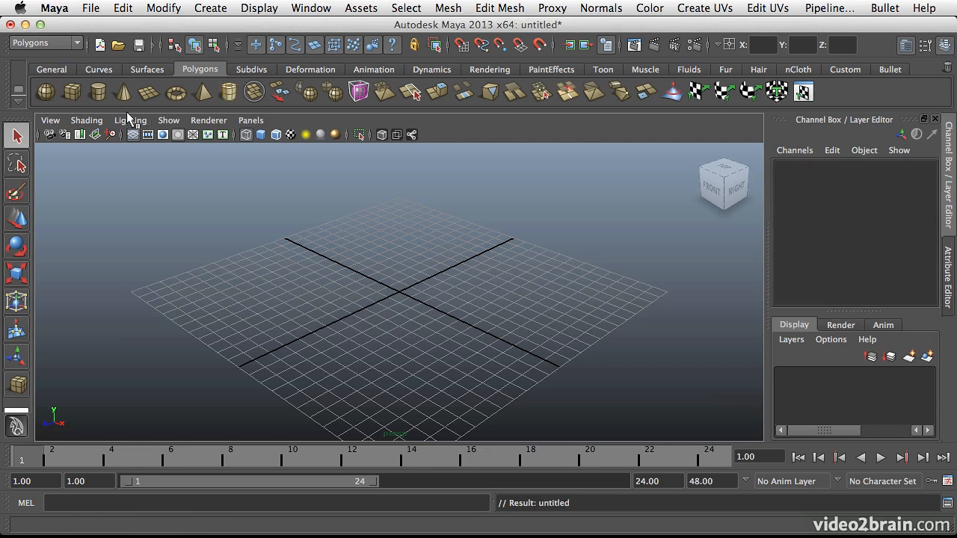
click(71, 92)
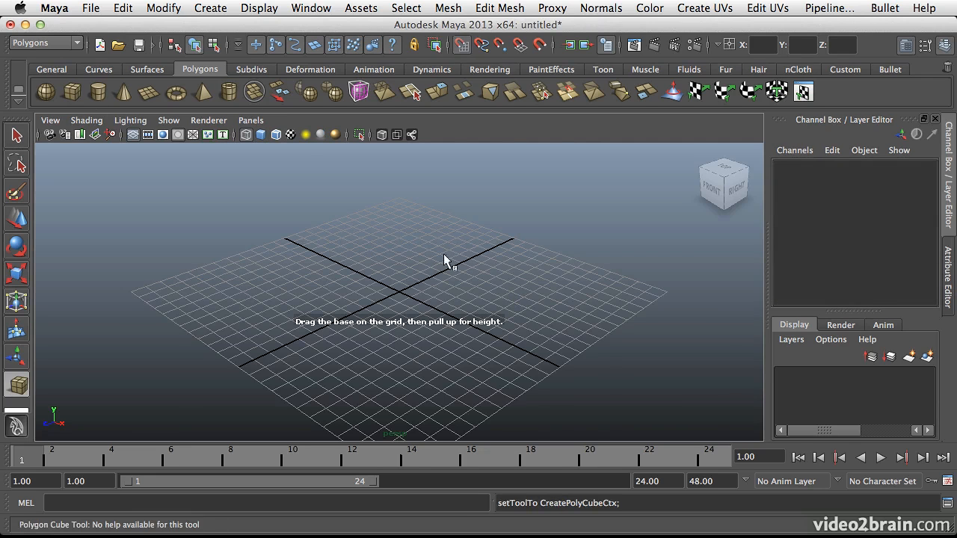
click(398, 292)
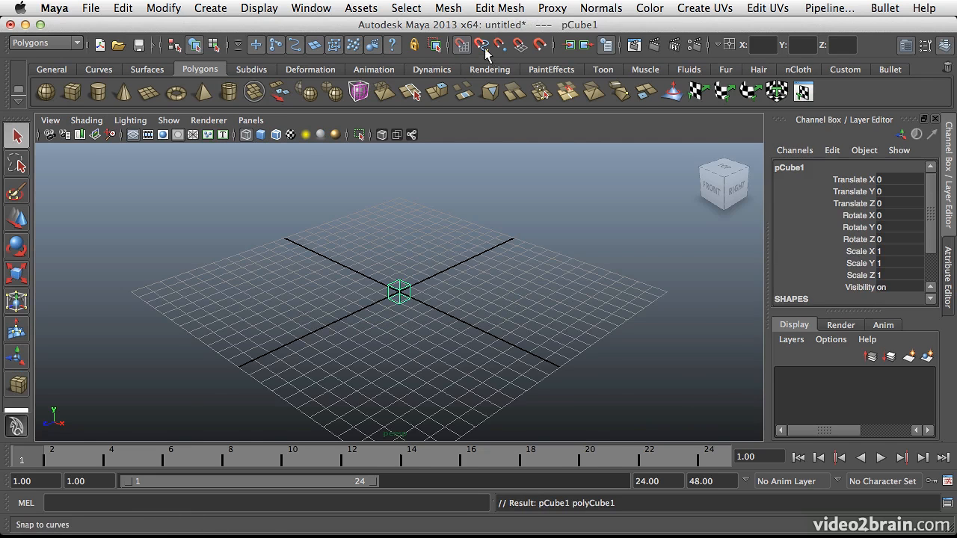
key(f)
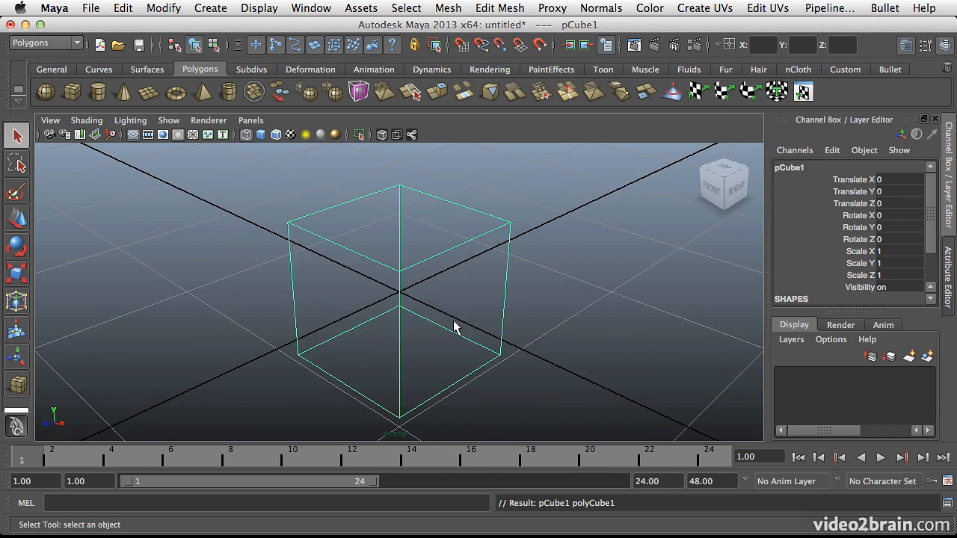
key(5)
mouse_move(519, 331)
alt+mouse_down()
mouse_move(487, 293)
mouse_move(493, 277)
alt+mouse_up()
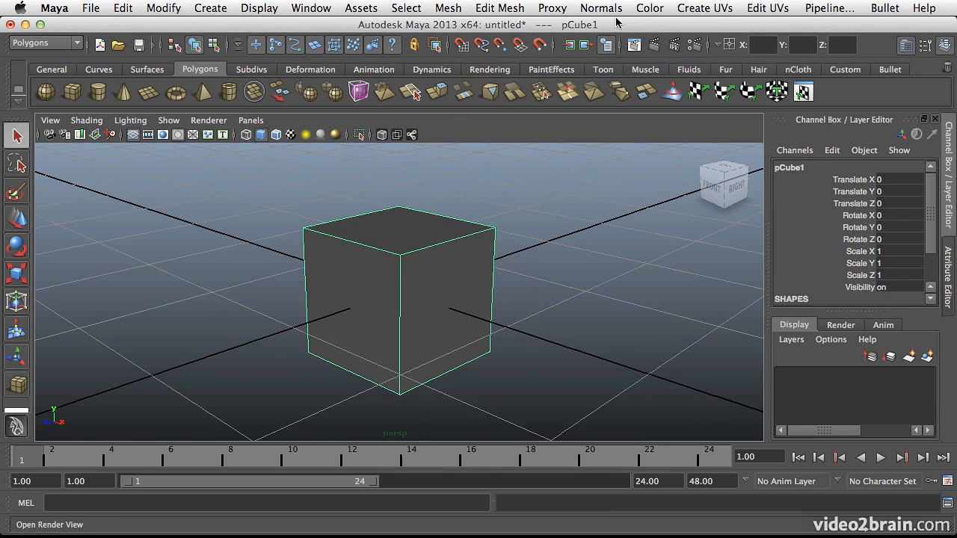
Step: Open the Subdiv Proxy options for the cube and set the division levels to 3
click(563, 8)
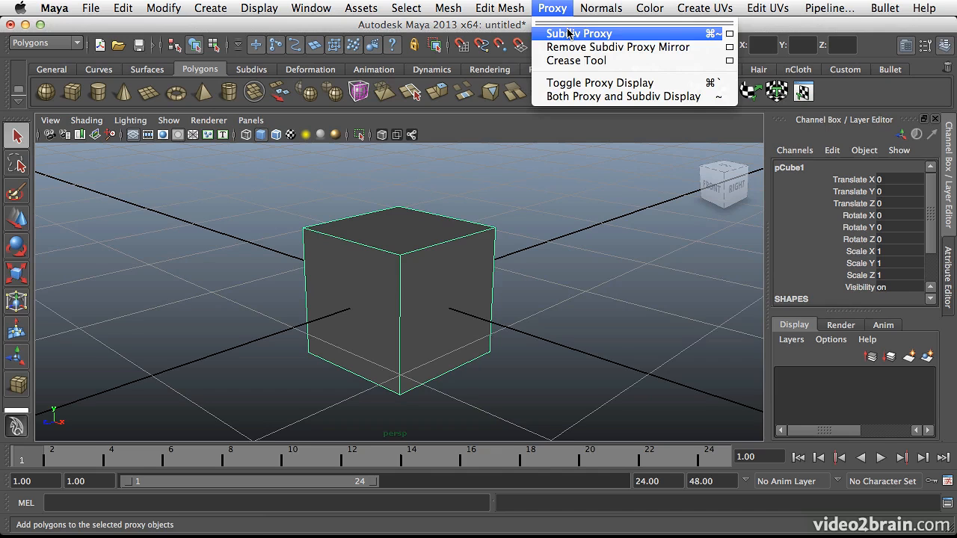
click(729, 34)
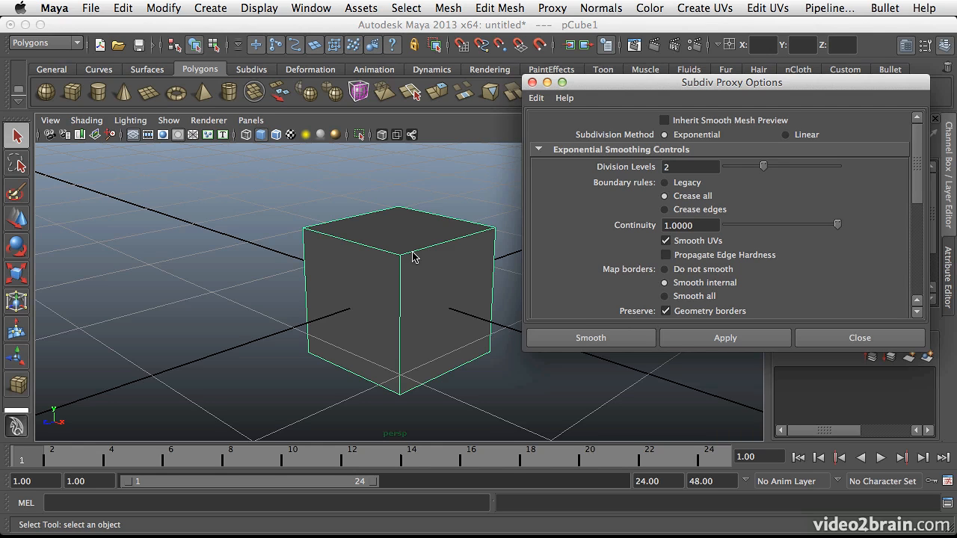
drag(764, 171, 797, 166)
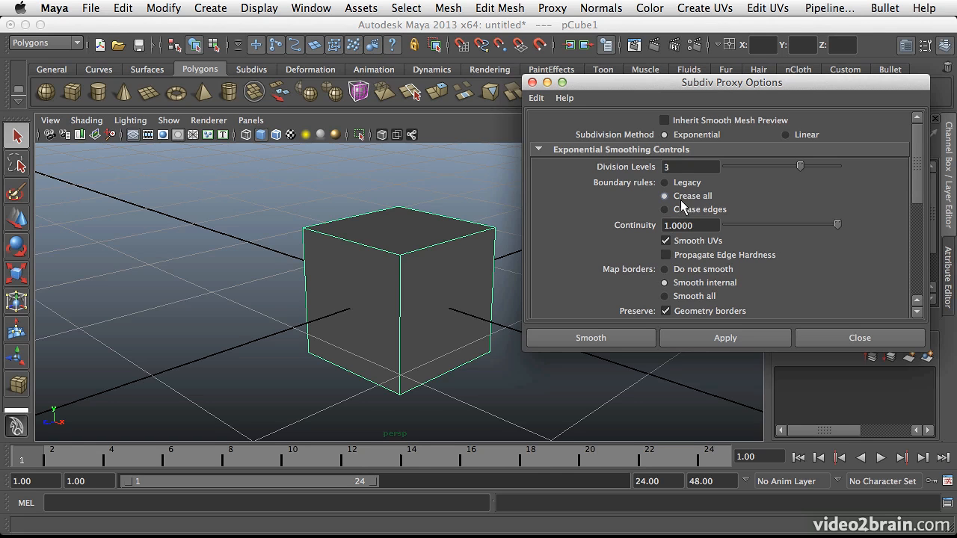
scroll(688, 217, down, 3)
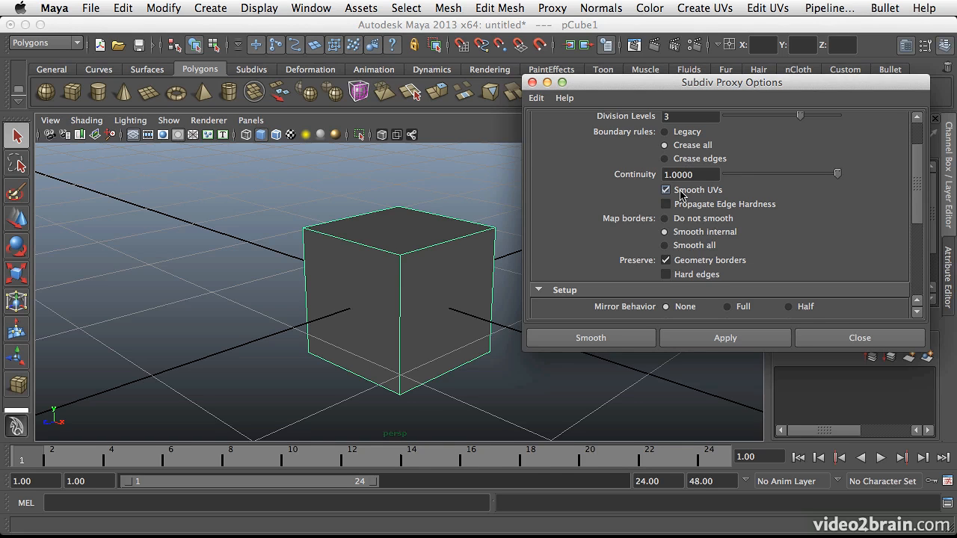
scroll(782, 238, down, 6)
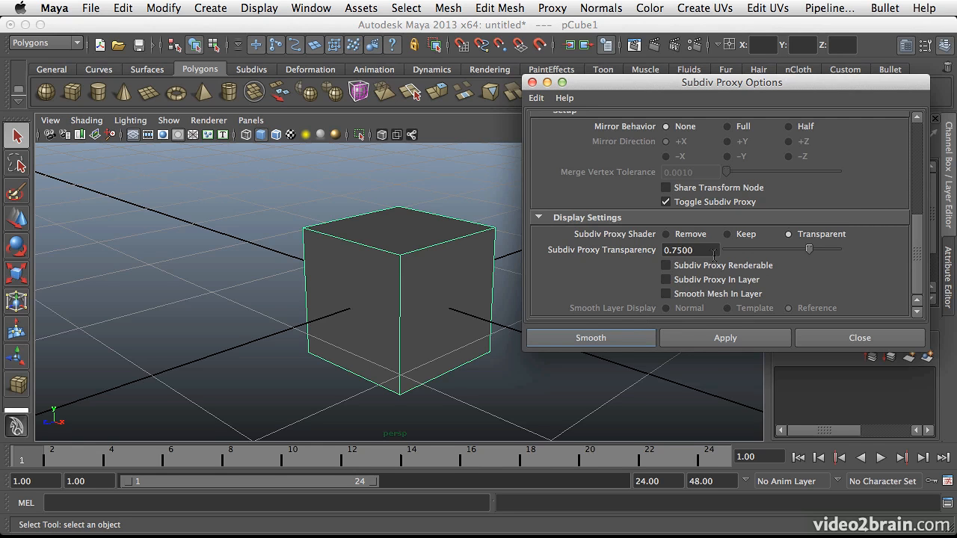
Step: Enable Subdiv Proxy In Layer and Smooth Mesh In Layer, and apply the Subdiv Proxy to the cube
click(687, 293)
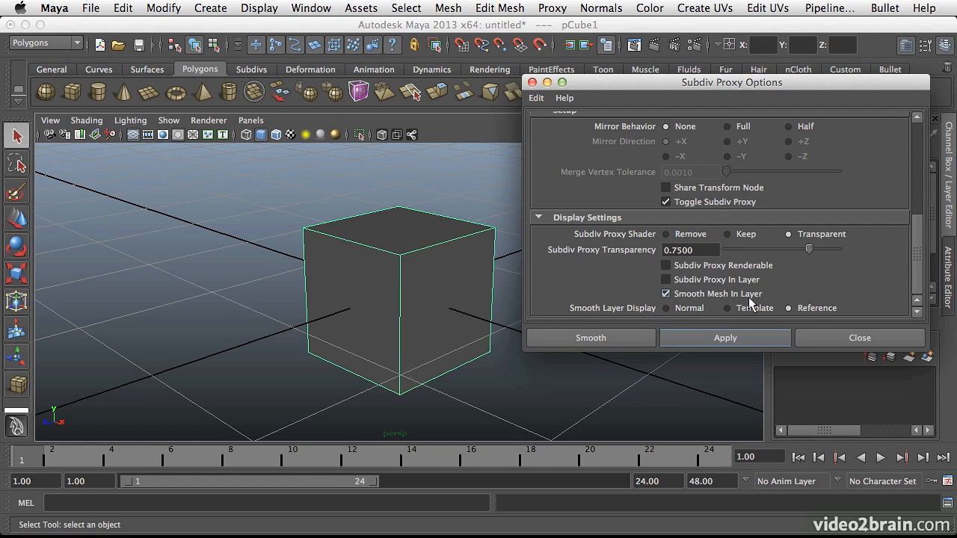
click(667, 337)
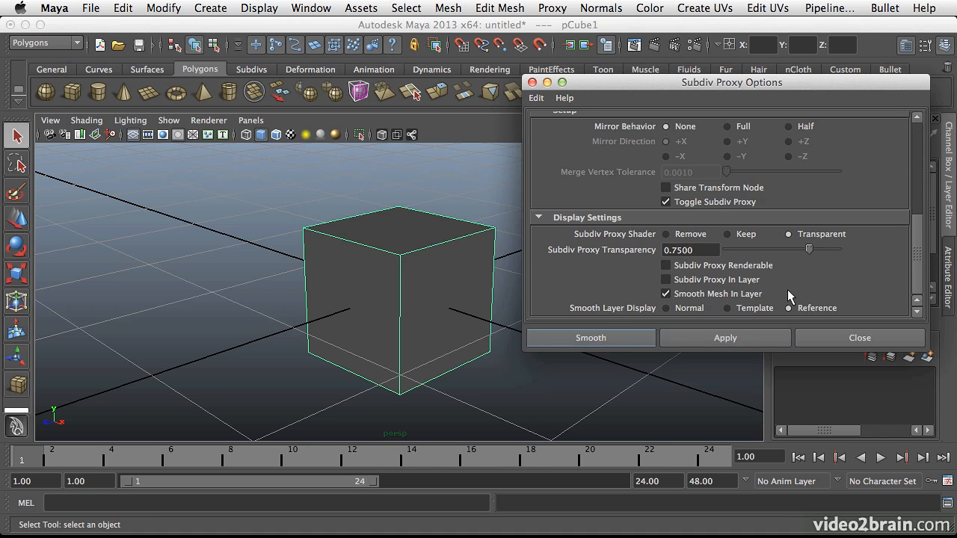
click(666, 280)
click(667, 294)
click(666, 280)
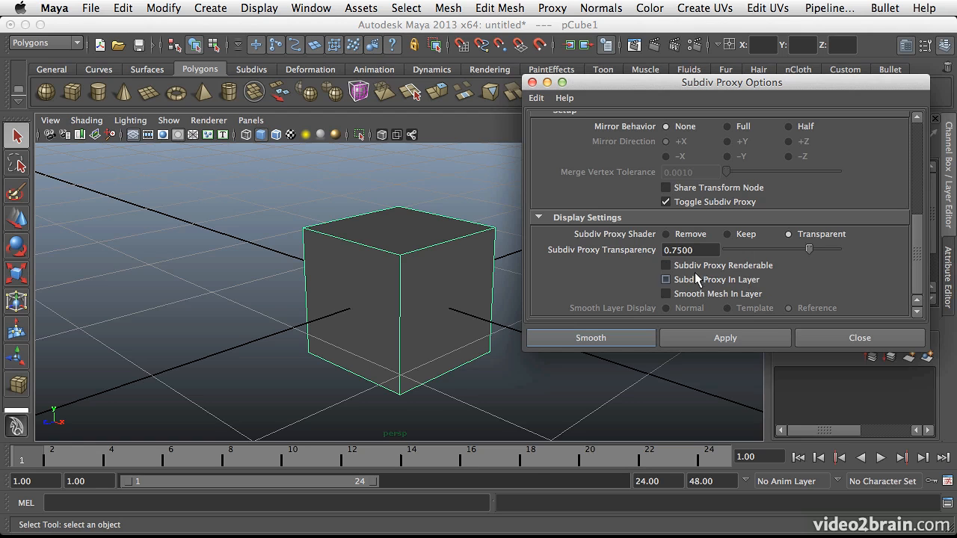
click(666, 280)
click(668, 294)
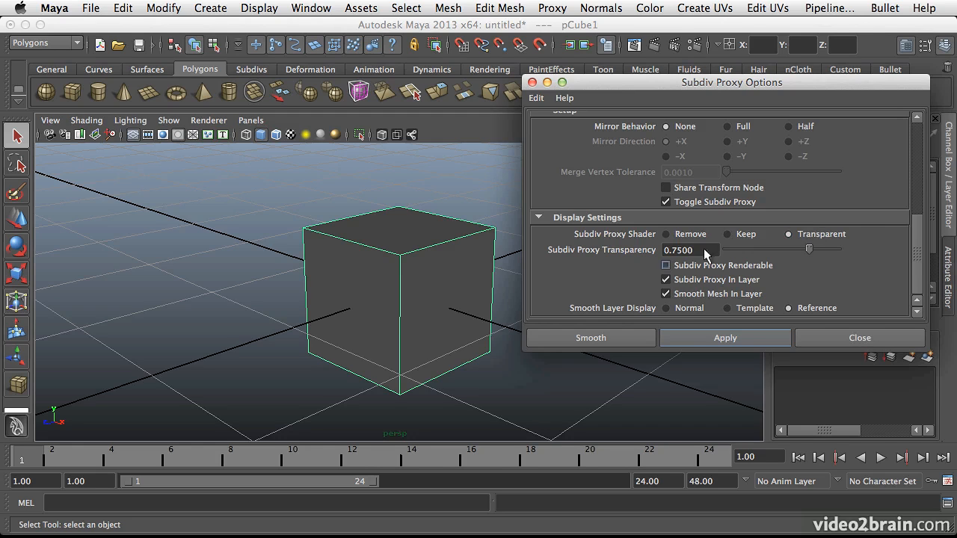
click(724, 338)
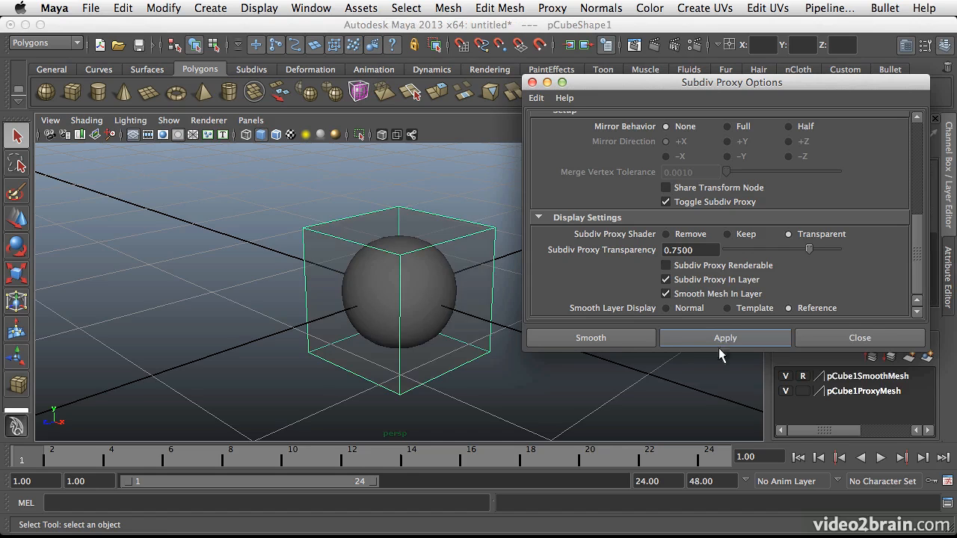
click(532, 83)
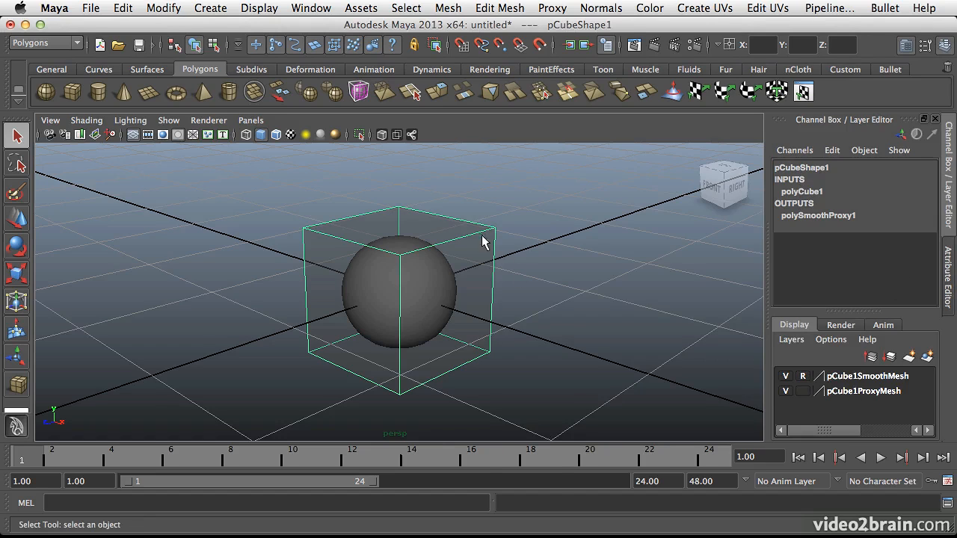
Step: Try to move one upper corner vertex of the cage along X, and undo the move
right_drag(494, 235, 454, 236)
drag(503, 204, 475, 247)
key(w)
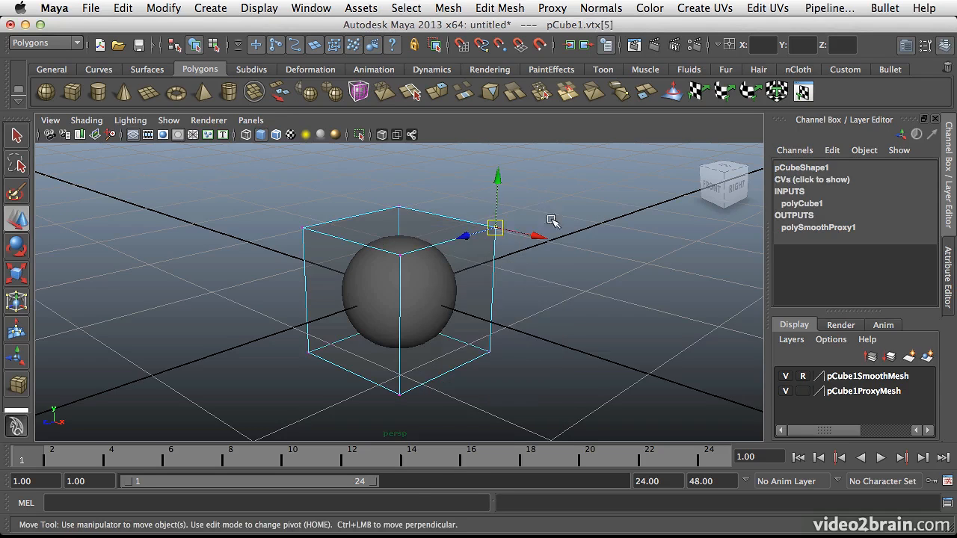
mouse_move(540, 238)
mouse_down()
mouse_move(626, 259)
mouse_move(528, 232)
mouse_move(535, 237)
mouse_up()
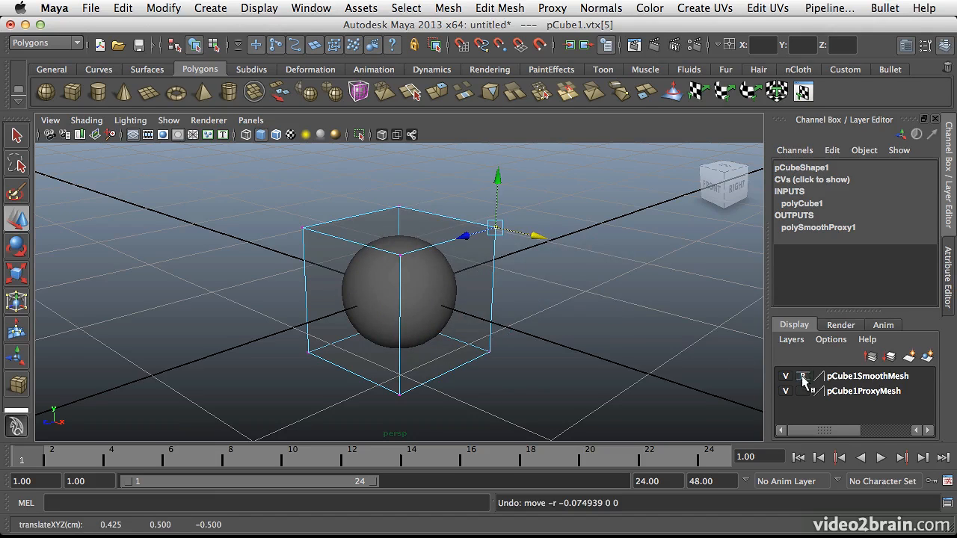
Step: Hide the pCube1ProxyMesh layer to test selecting the referenced smooth sphere, and show the layer again
click(855, 377)
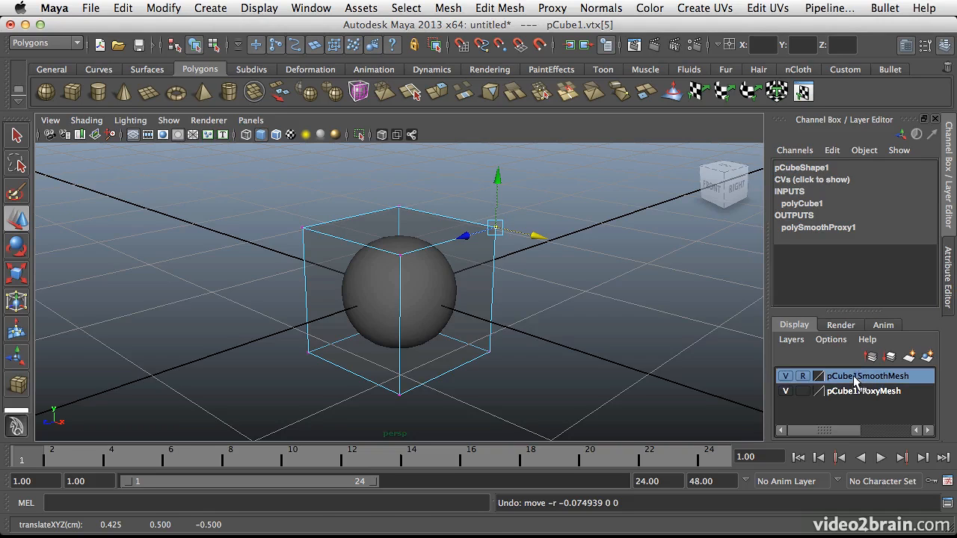
click(785, 391)
click(871, 392)
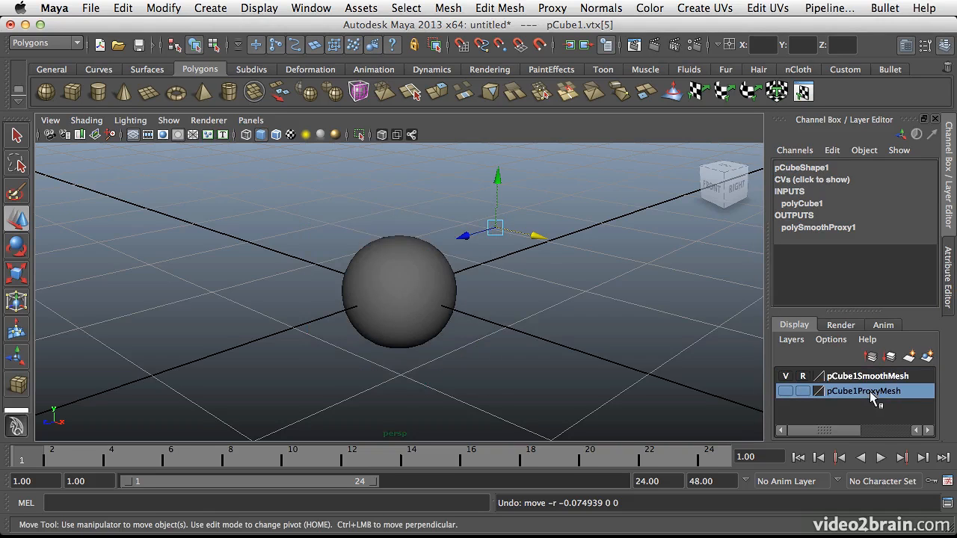
click(410, 287)
right_drag(415, 290, 401, 324)
click(509, 301)
click(417, 286)
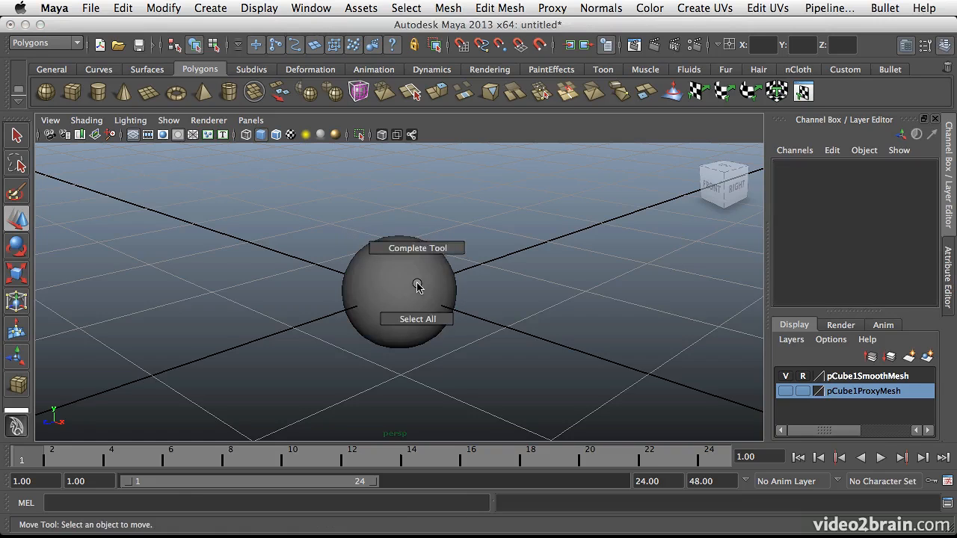
click(787, 391)
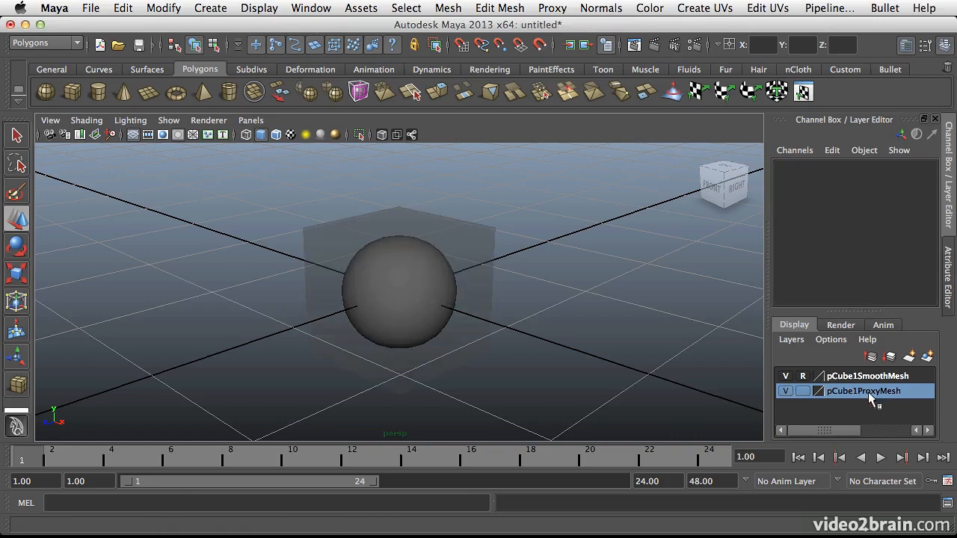
Step: Select the proxy cage around the sphere and render the current frame to check which meshes are rendered
alt+drag(407, 275, 429, 271)
alt+right_drag(420, 274, 507, 271)
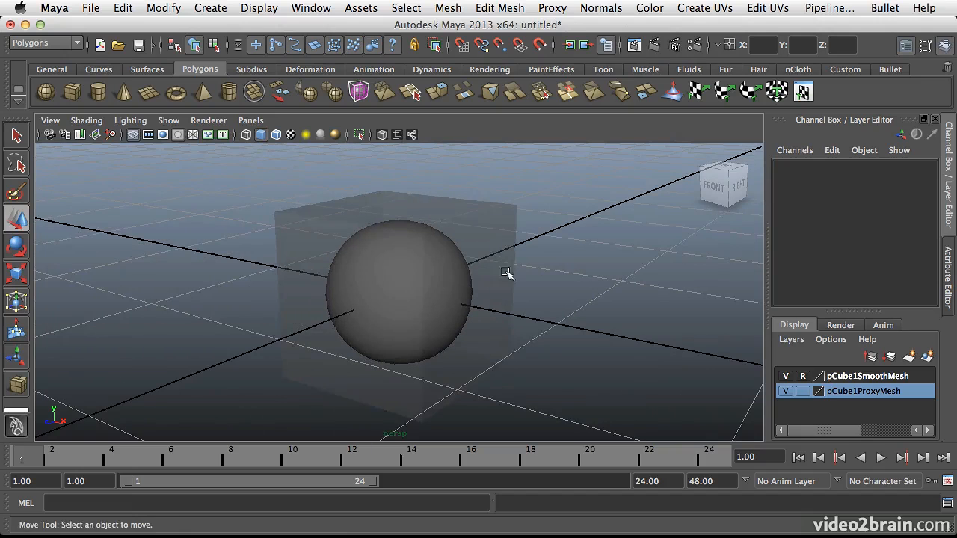
click(498, 250)
key(w)
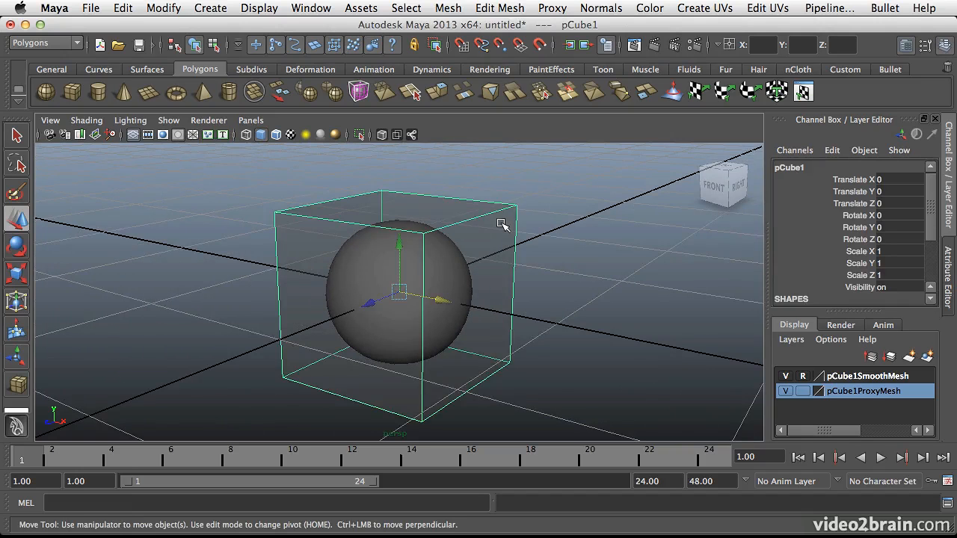
click(652, 47)
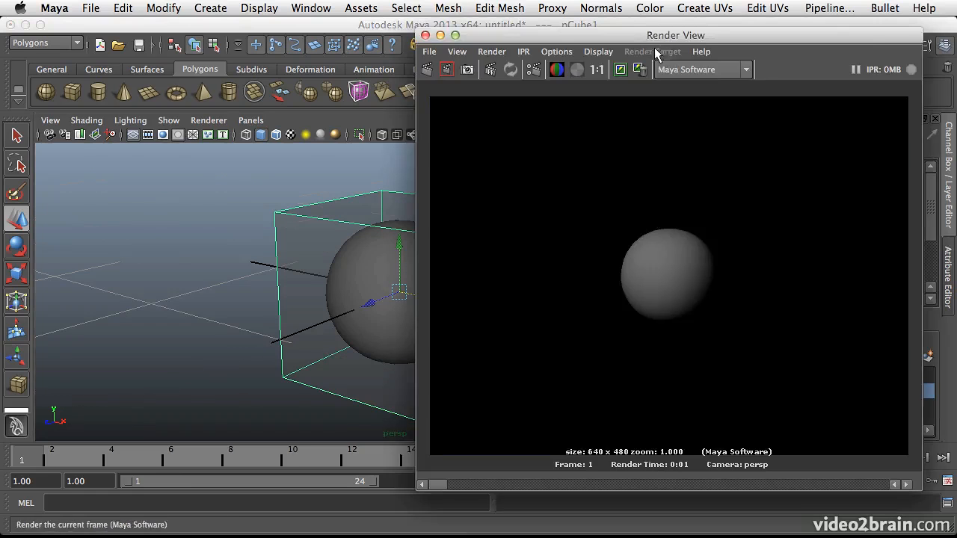
click(424, 36)
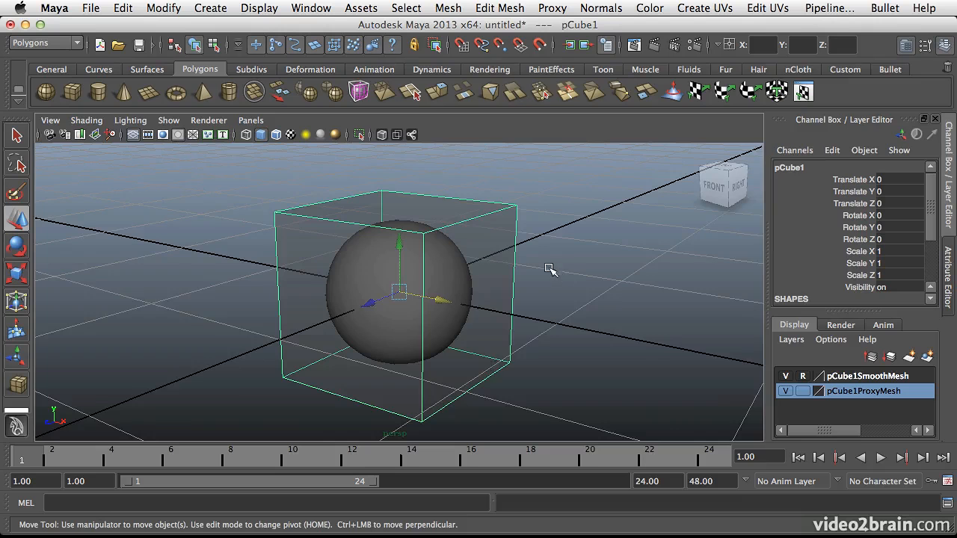
Step: Toggle the visibility of the pCube1SmoothMesh and pCube1ProxyMesh layers off and back on, one after the other
alt+drag(525, 294, 423, 290)
alt+drag(504, 309, 569, 304)
alt+right_drag(569, 303, 447, 287)
alt+drag(446, 287, 393, 262)
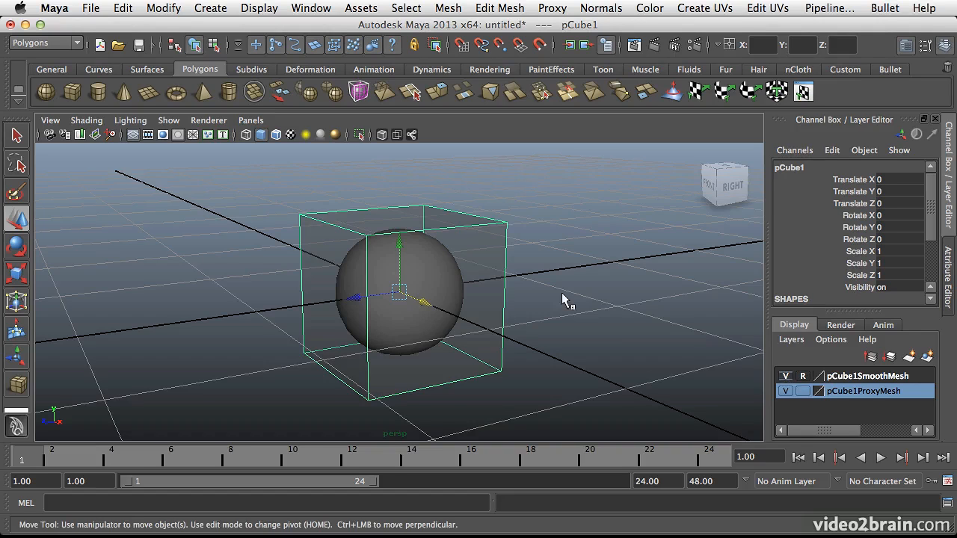
click(785, 376)
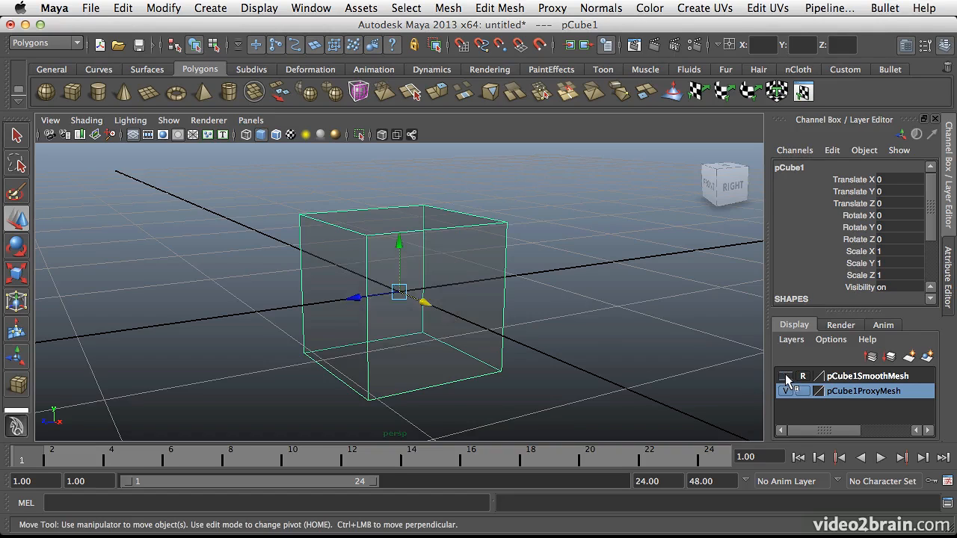
click(785, 376)
click(786, 391)
click(785, 391)
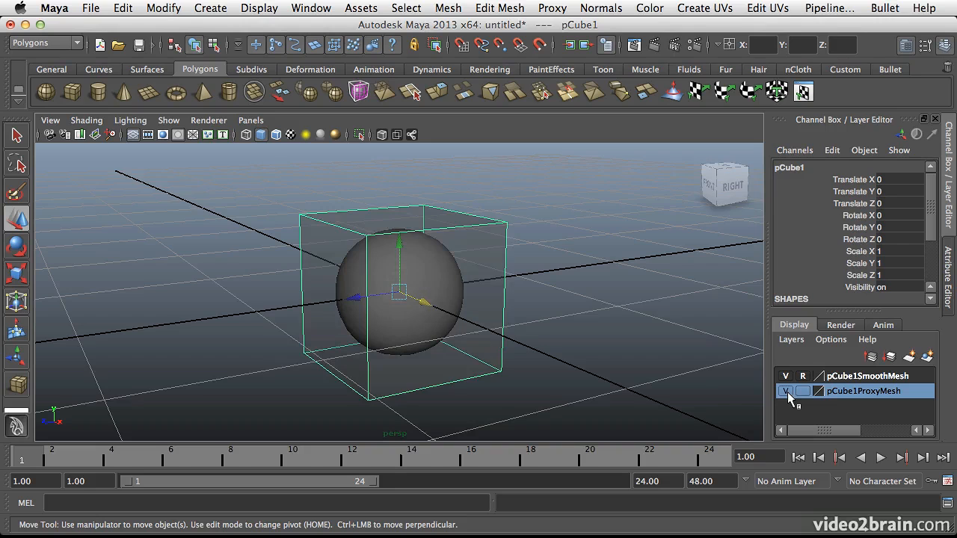
Step: Assign the existing material lambert1 to the proxy cage, and assign lambert2 back to it
right_click(457, 252)
mouse_move(472, 480)
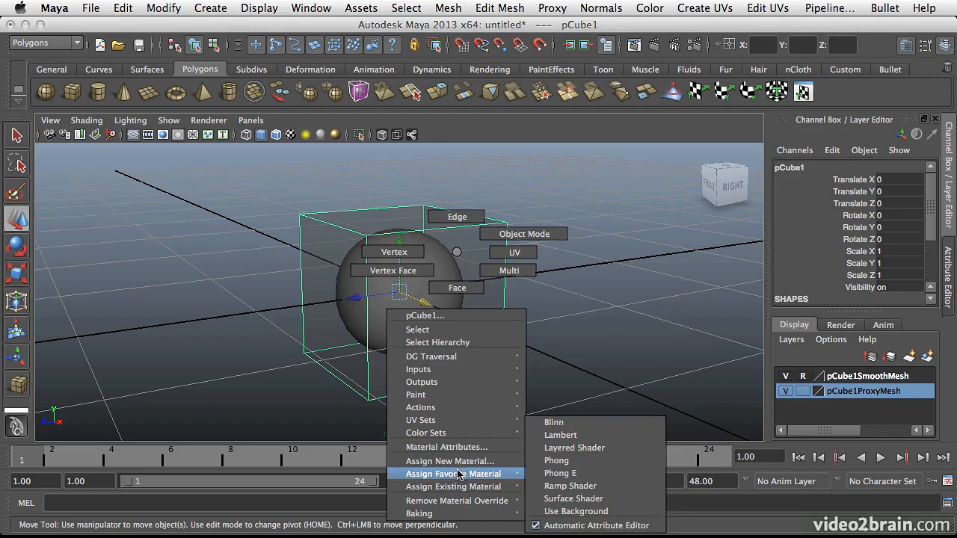
mouse_move(466, 489)
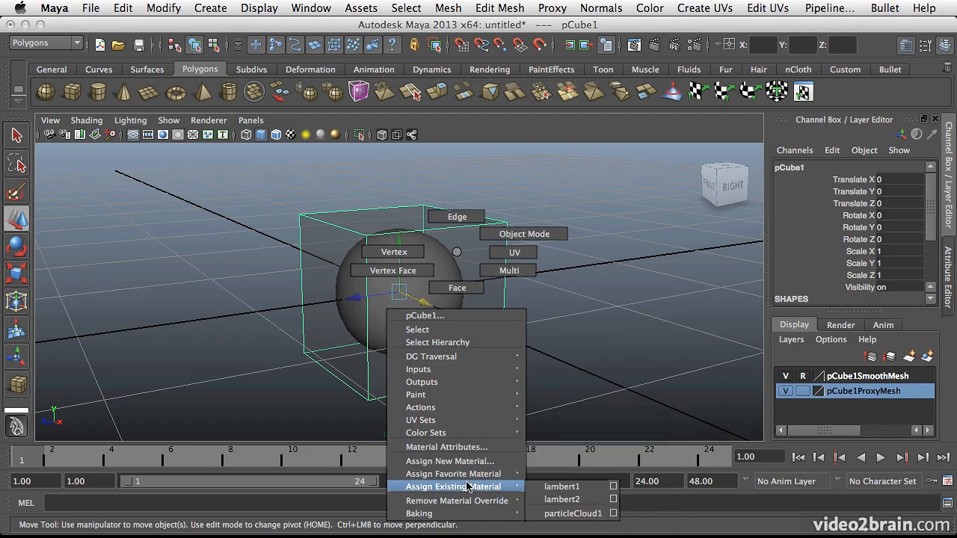
click(573, 491)
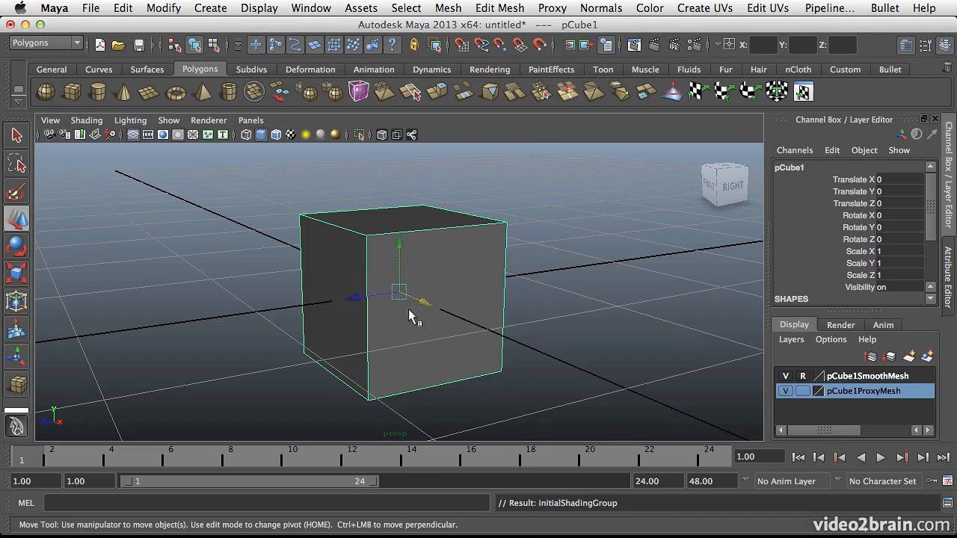
right_click(456, 264)
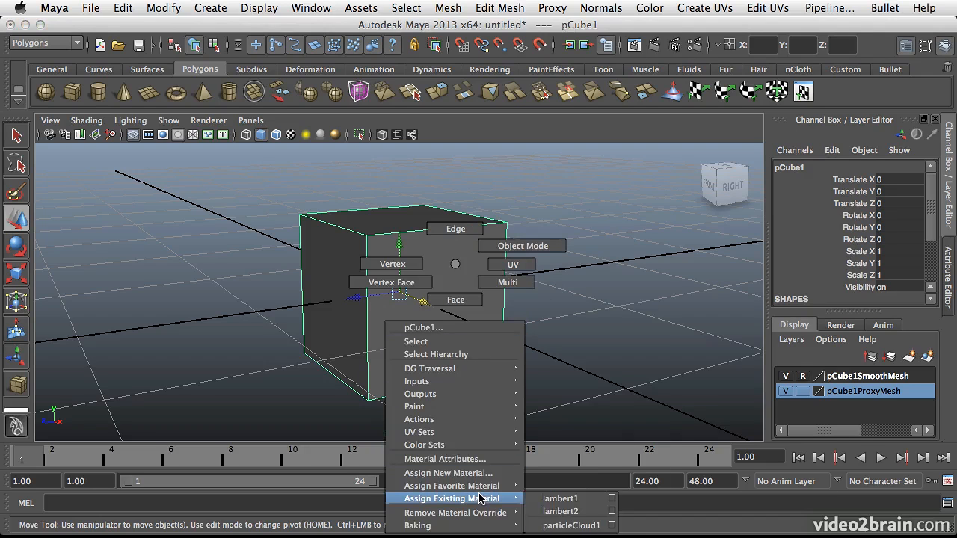
click(561, 511)
mouse_move(537, 272)
alt+mouse_down()
mouse_move(513, 280)
mouse_move(522, 280)
alt+mouse_up()
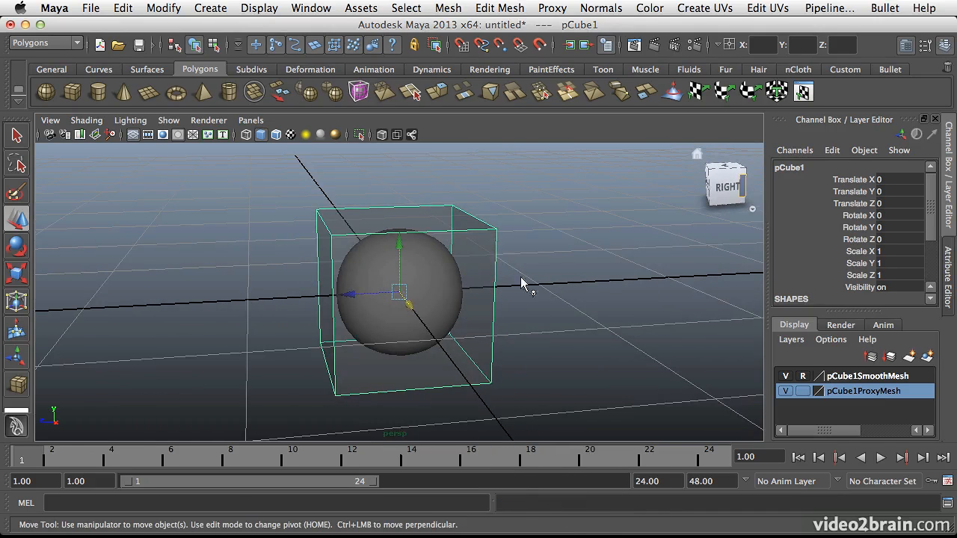
Step: Switch the proxy cage to edge selection and select one vertical corner edge
right_click(456, 291)
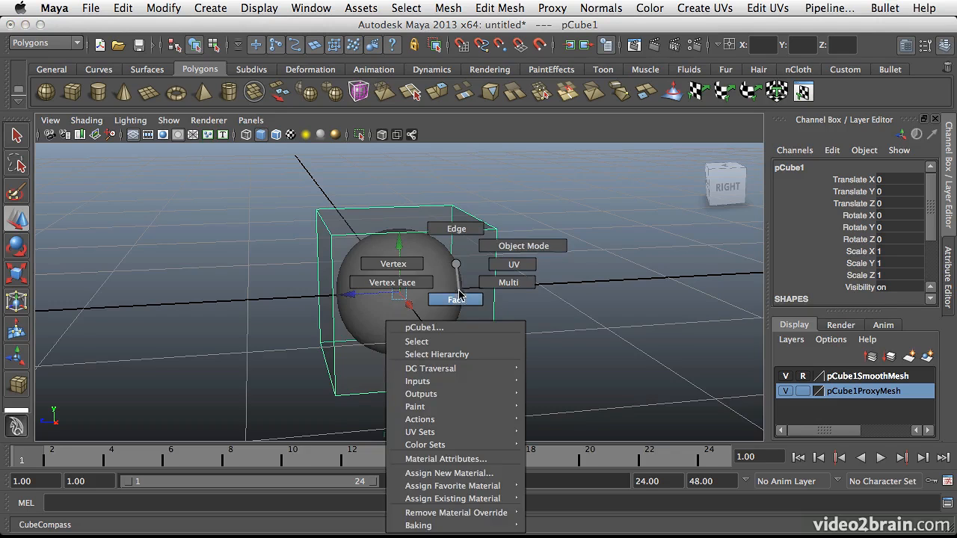
click(419, 263)
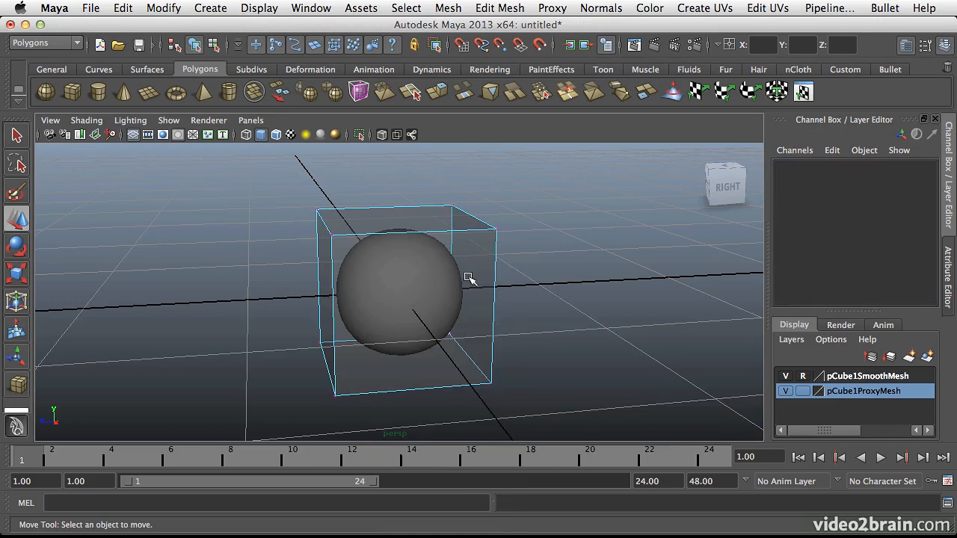
alt+drag(485, 279, 492, 263)
right_drag(482, 269, 486, 228)
click(491, 269)
alt+drag(491, 269, 555, 274)
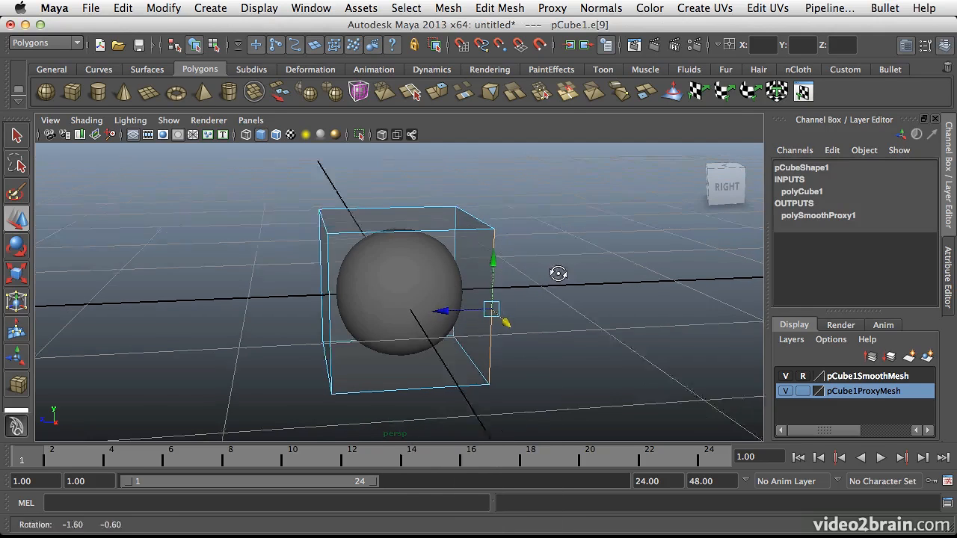
Step: Try the proxy Crease Tool on the selected vertical corner edge to sharpen the smooth mesh along it
click(552, 8)
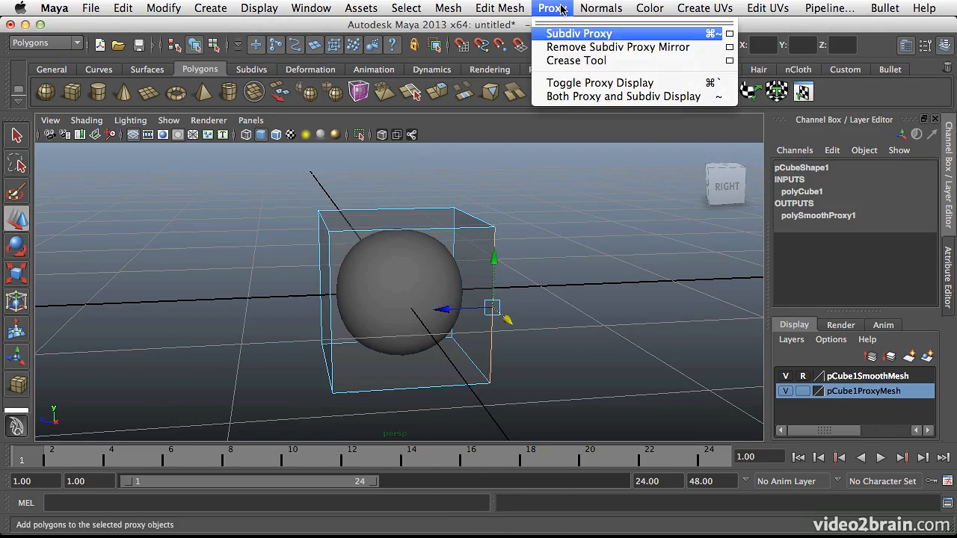
click(576, 61)
middle_drag(528, 259, 712, 258)
alt+drag(460, 314, 497, 332)
middle_drag(473, 314, 727, 282)
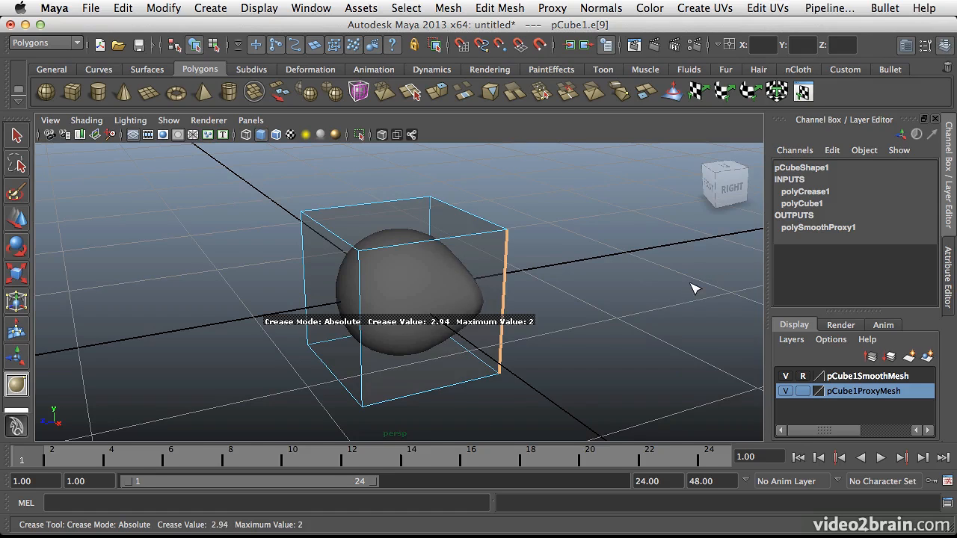
middle_drag(701, 287, 618, 307)
alt+drag(450, 262, 512, 213)
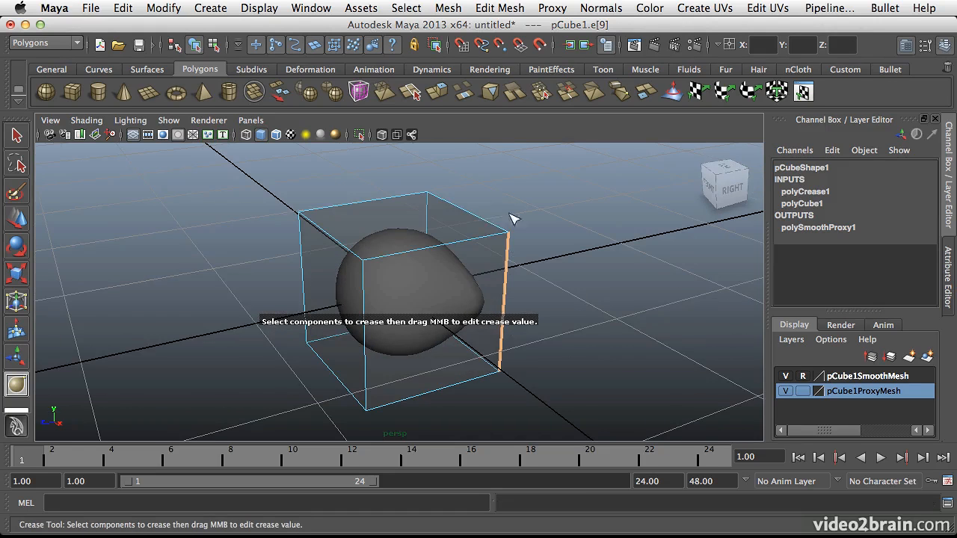
Step: Select the upper edges next to the creased corner, and undo both this selection and the vertical edge's crease
shift+click(489, 241)
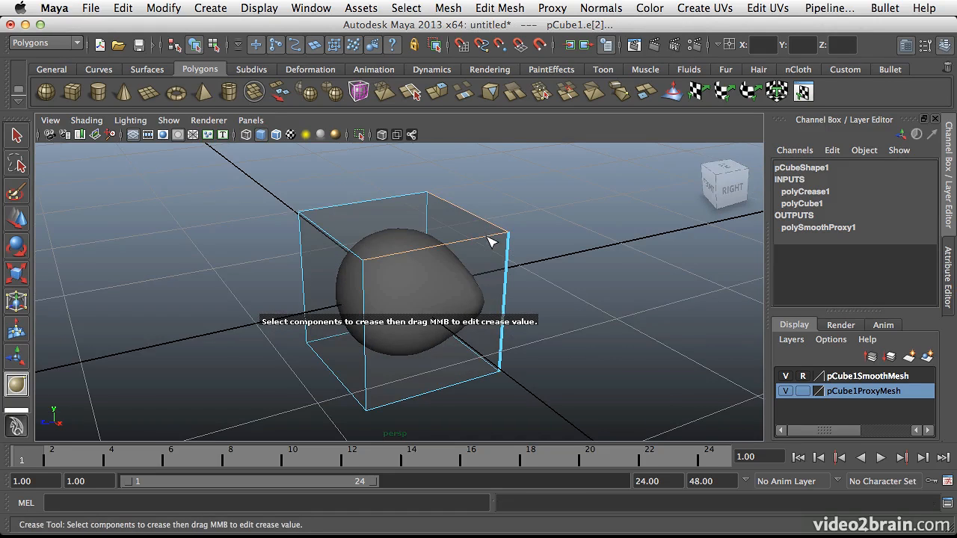
key(ctrl+z)
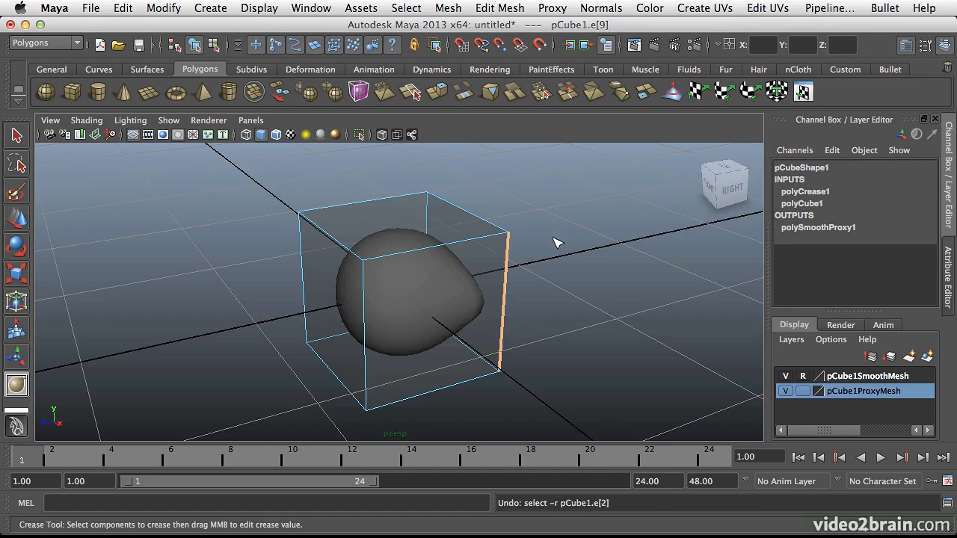
key(ctrl+z)
alt+drag(559, 243, 400, 234)
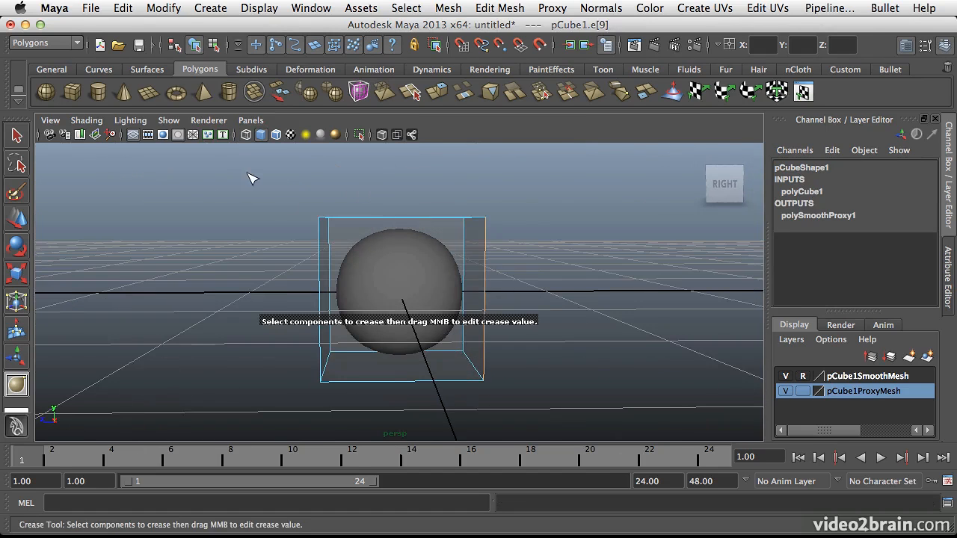
Step: Crease the four top edges of the cage, and crease its four bottom edges the same way
drag(550, 229, 550, 230)
alt+drag(465, 280, 434, 267)
middle_drag(434, 267, 581, 233)
alt+drag(449, 338, 425, 312)
drag(324, 337, 630, 372)
drag(226, 352, 483, 399)
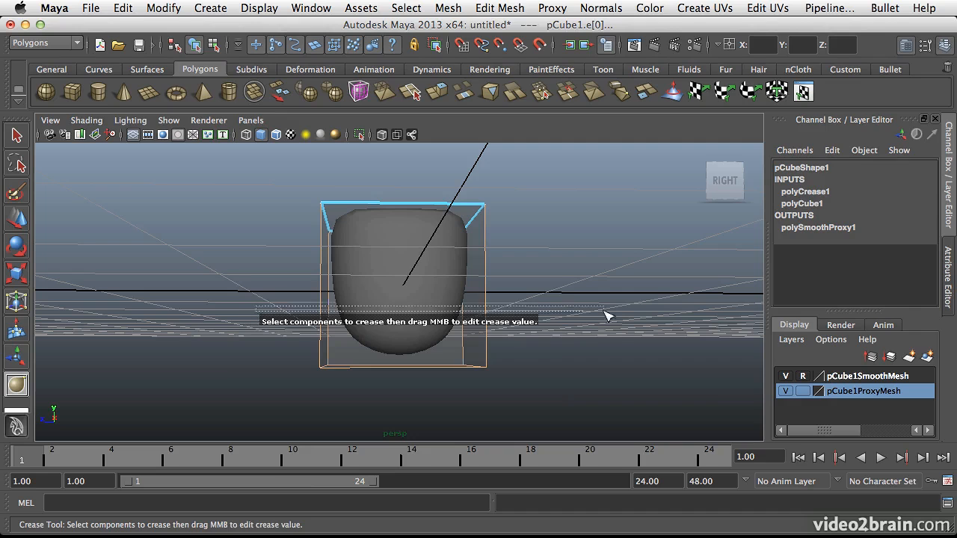
middle_drag(522, 351, 655, 336)
Step: Crease one vertical corner edge of the cage, and extend the crease to all of the cage's edges
alt+drag(543, 278, 428, 252)
click(498, 263)
middle_drag(506, 258, 660, 243)
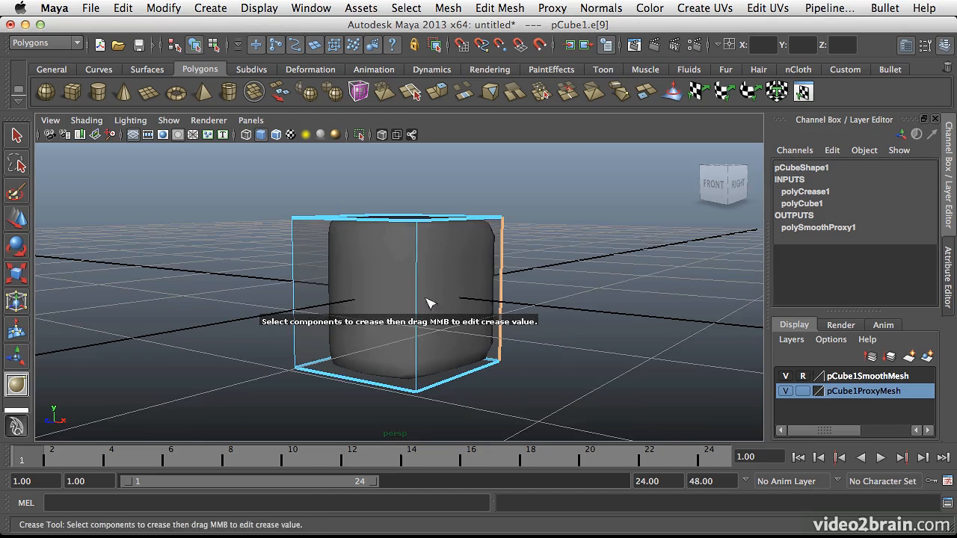
alt+drag(471, 286, 456, 366)
drag(230, 263, 369, 288)
drag(204, 166, 619, 424)
middle_drag(583, 322, 688, 318)
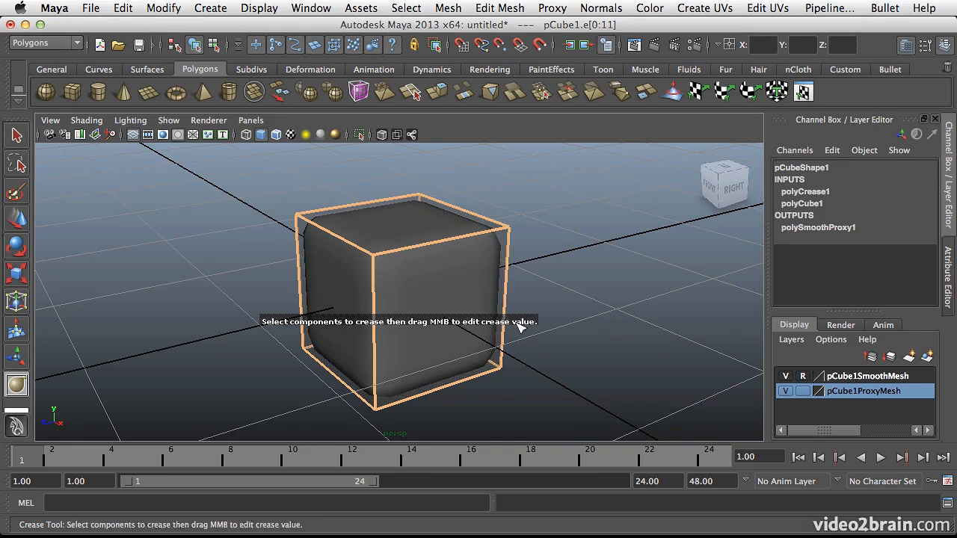
Step: Render the current frame to examine the creased smooth cube, and close the render
alt+drag(533, 285, 525, 275)
click(653, 45)
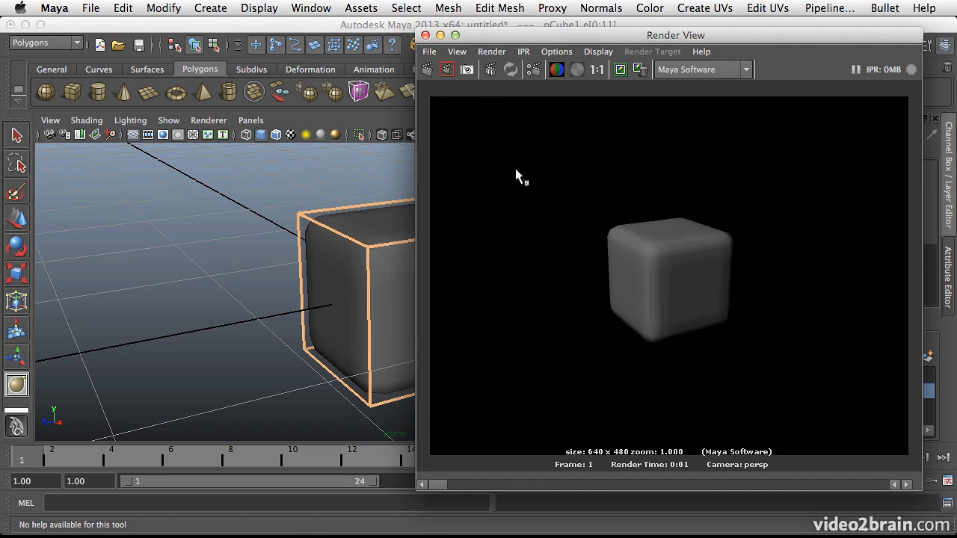
click(424, 36)
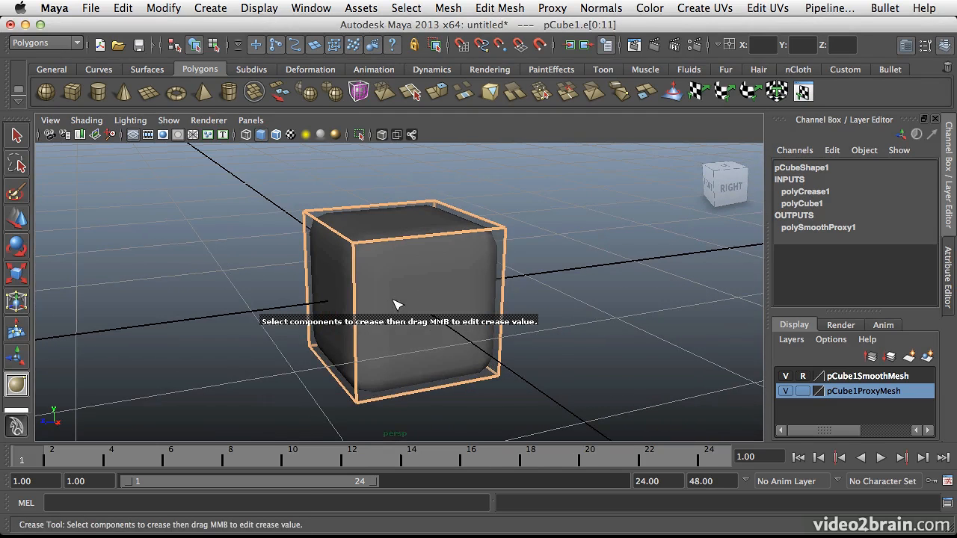
Step: Leave the Crease Tool, return the cage to object mode and select the whole cage
click(451, 297)
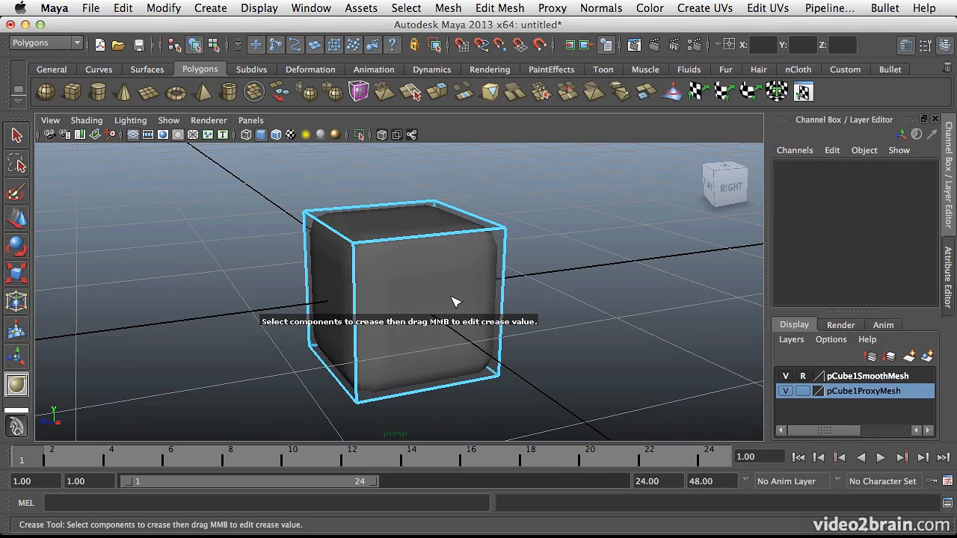
key(q)
key(z)
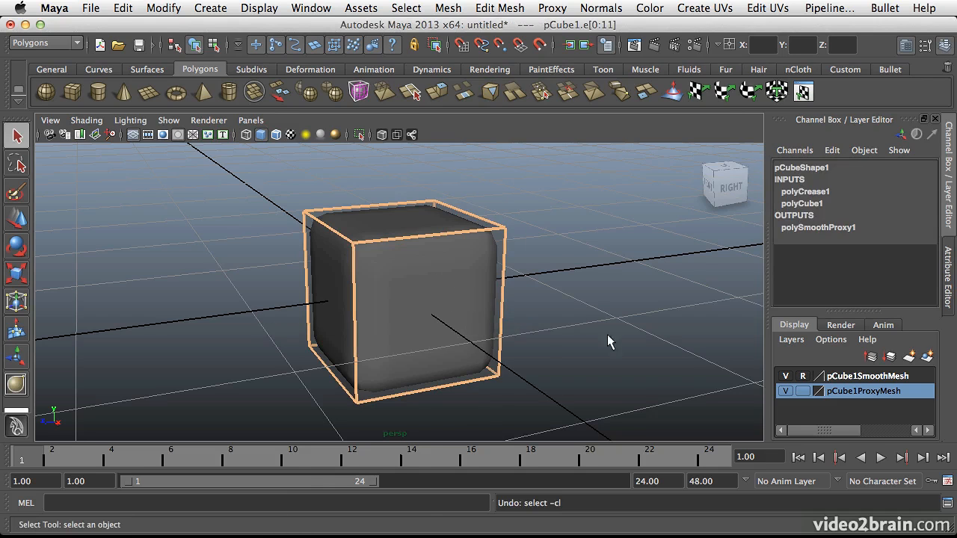
click(515, 348)
right_drag(565, 336, 473, 311)
right_drag(458, 265, 522, 246)
click(398, 294)
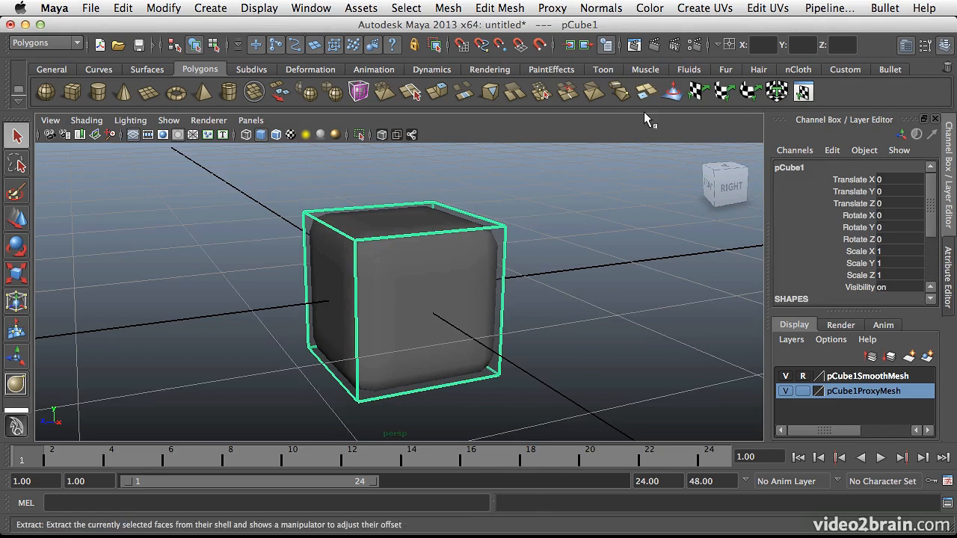
Step: Select all edges of the cage with the Crease Tool and remove their crease
click(594, 8)
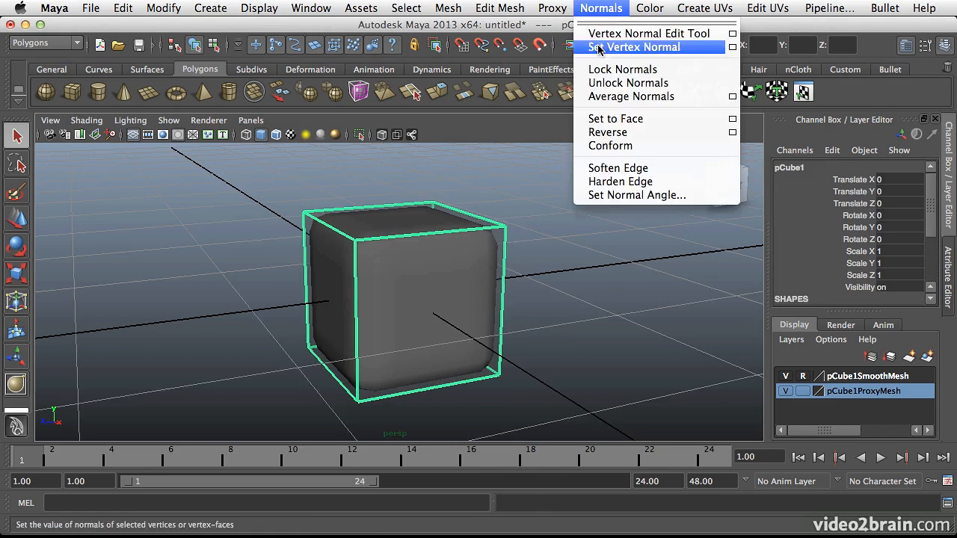
click(575, 61)
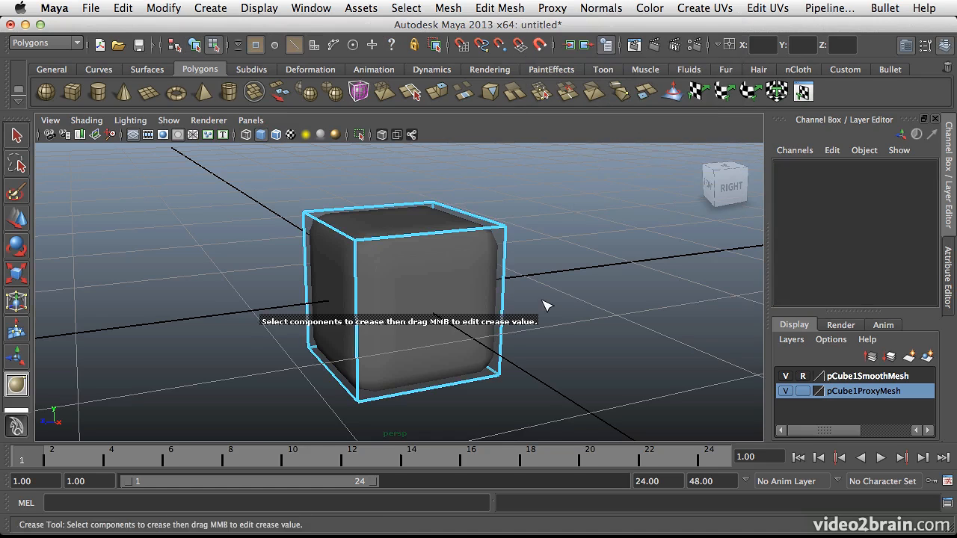
drag(288, 201, 607, 370)
middle_drag(603, 366, 431, 380)
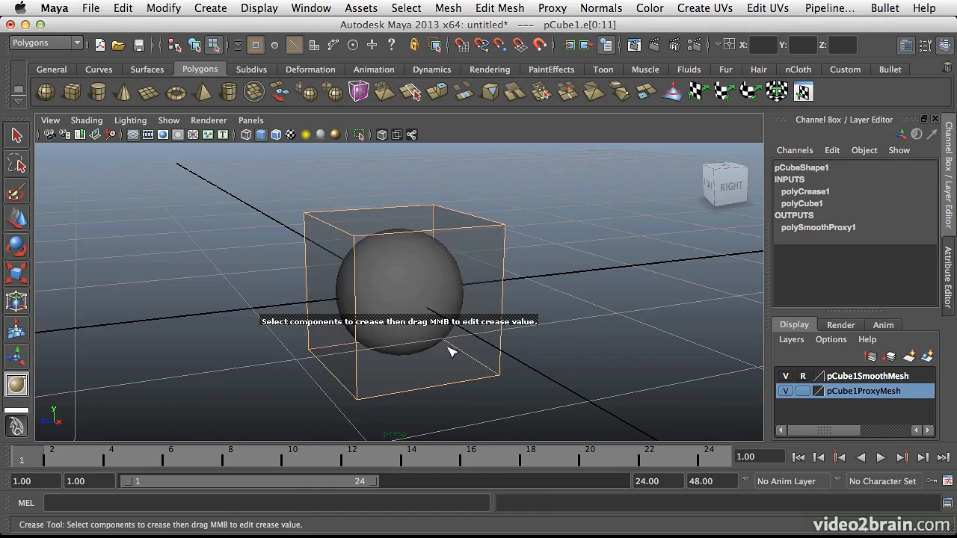
Step: Select all faces of the proxy cage and subdivide them with Add Divisions
alt+drag(449, 349, 467, 333)
right_drag(488, 249, 492, 275)
click(482, 237)
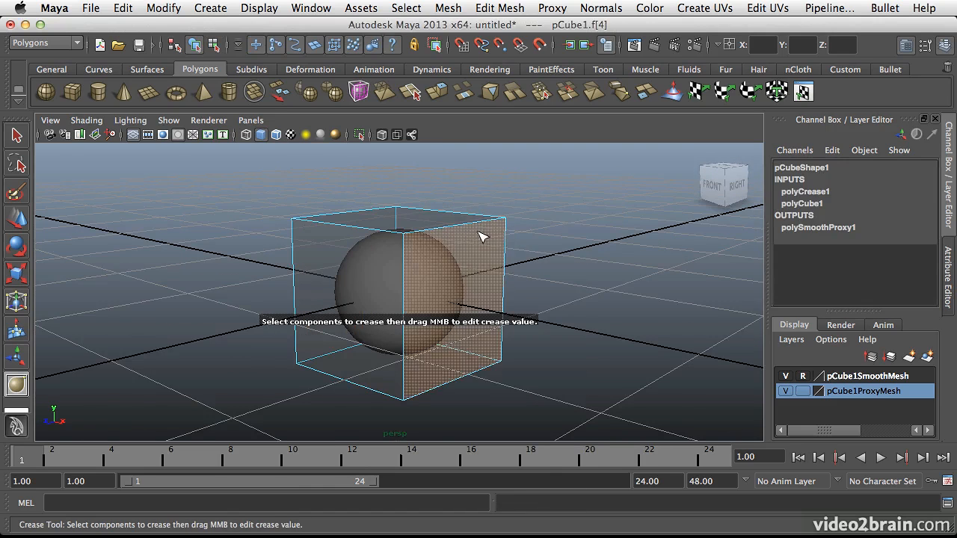
mouse_move(481, 237)
alt+mouse_down()
mouse_move(494, 265)
mouse_move(487, 247)
alt+mouse_up()
key(q)
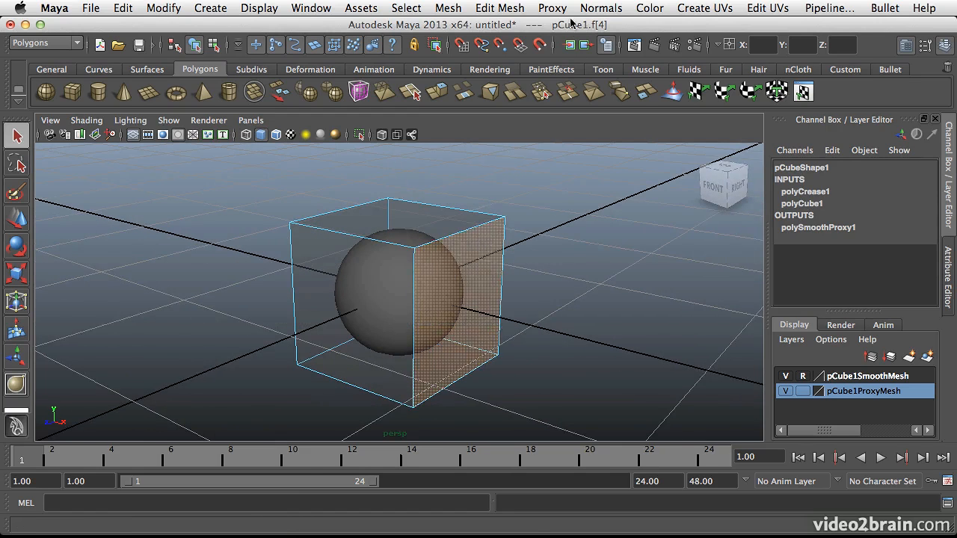
double_click(466, 277)
alt+drag(494, 243, 475, 183)
click(500, 10)
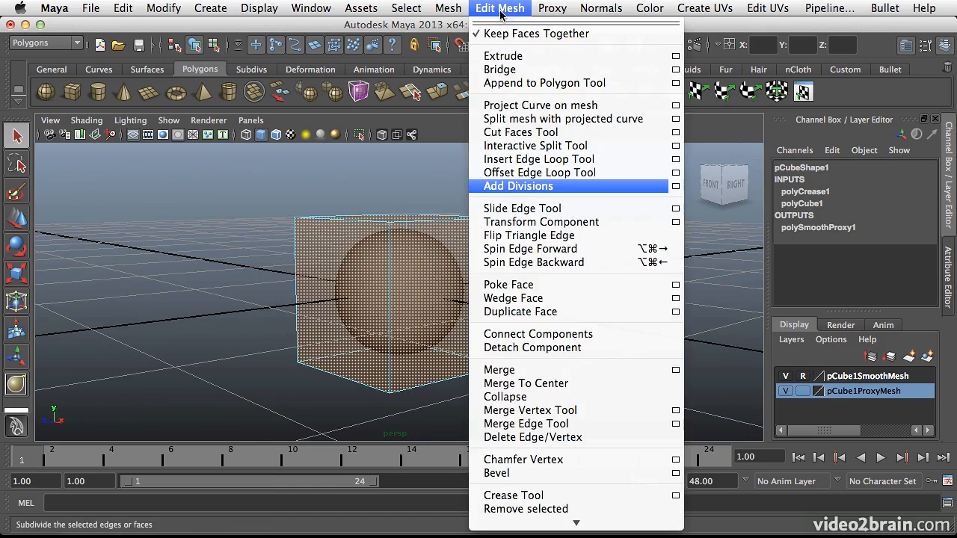
click(516, 186)
Step: Select only the outer edges of the subdivided cage, leaving out the division edges across its faces
alt+middle_drag(396, 255, 445, 281)
alt+right_drag(445, 282, 499, 271)
alt+drag(499, 271, 435, 264)
right_drag(393, 262, 294, 193)
drag(547, 382, 589, 433)
alt+drag(367, 314, 404, 271)
alt+drag(449, 328, 397, 273)
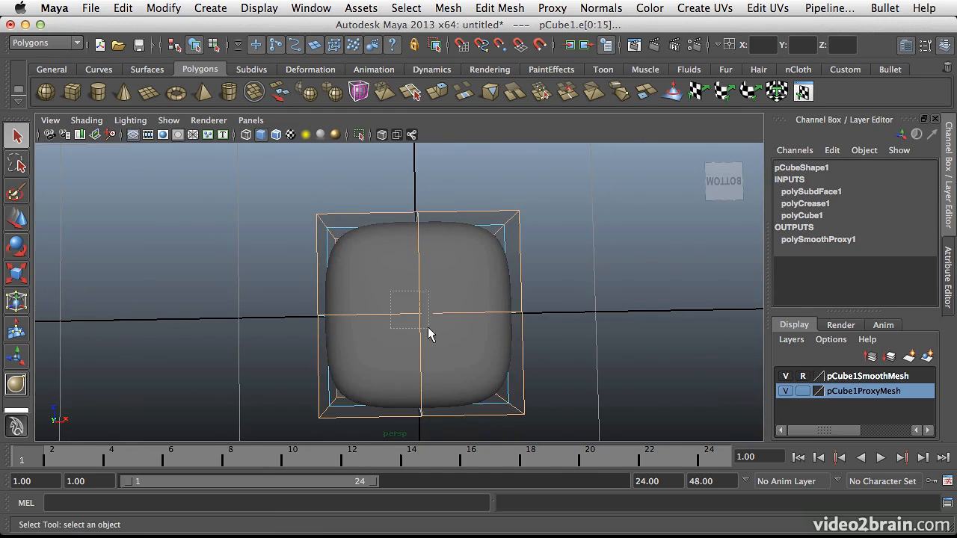
alt+drag(477, 261, 564, 229)
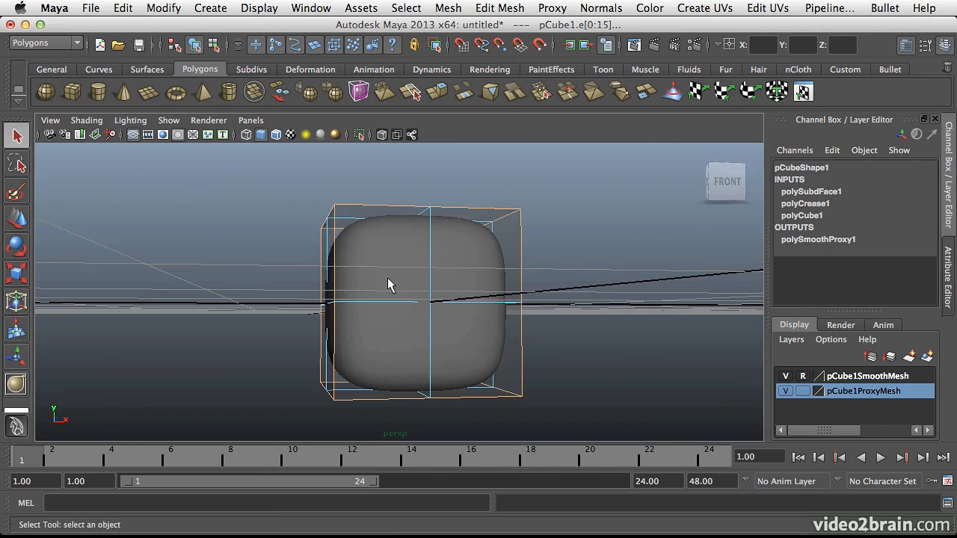
alt+drag(388, 285, 459, 278)
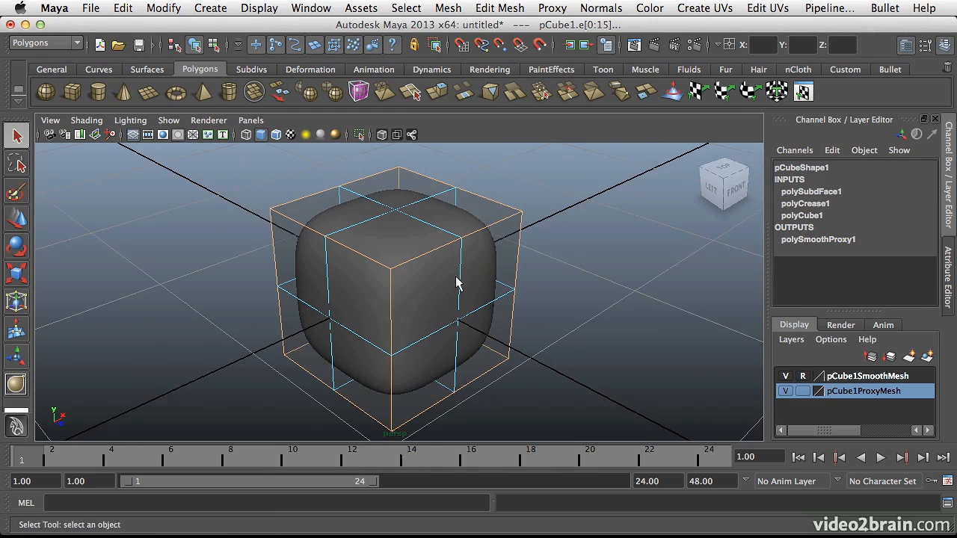
Step: Crease the selected outer edges of the subdivided cage strongly with the proxy Crease Tool
click(552, 8)
click(573, 58)
middle_drag(562, 230, 710, 218)
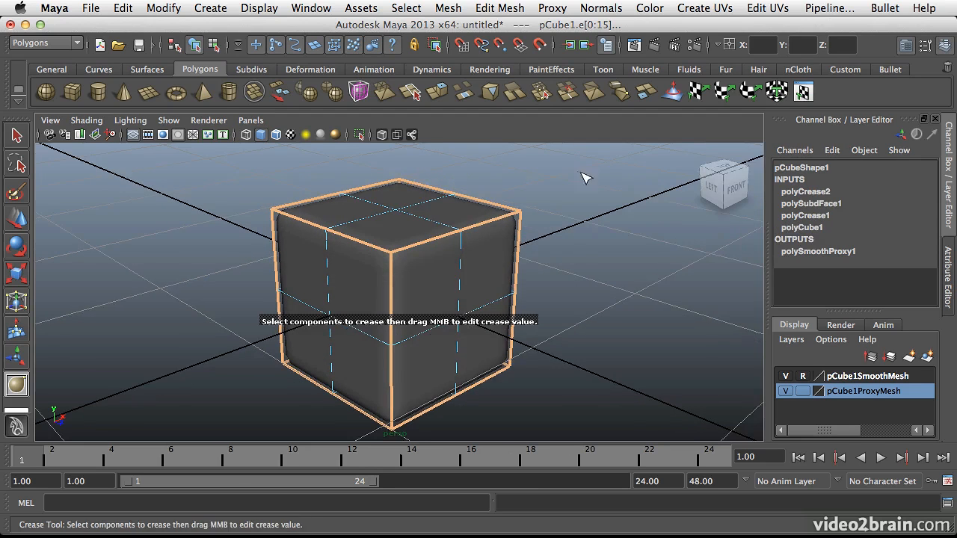
Step: Render the current frame to examine the edge sharpness of the subdivided, creased cube, and close the render
click(675, 45)
click(424, 35)
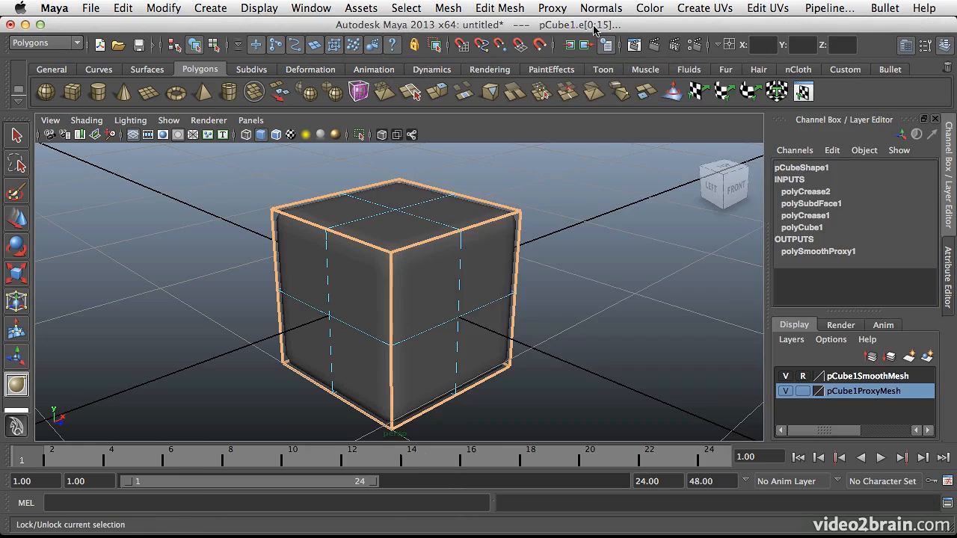
click(651, 47)
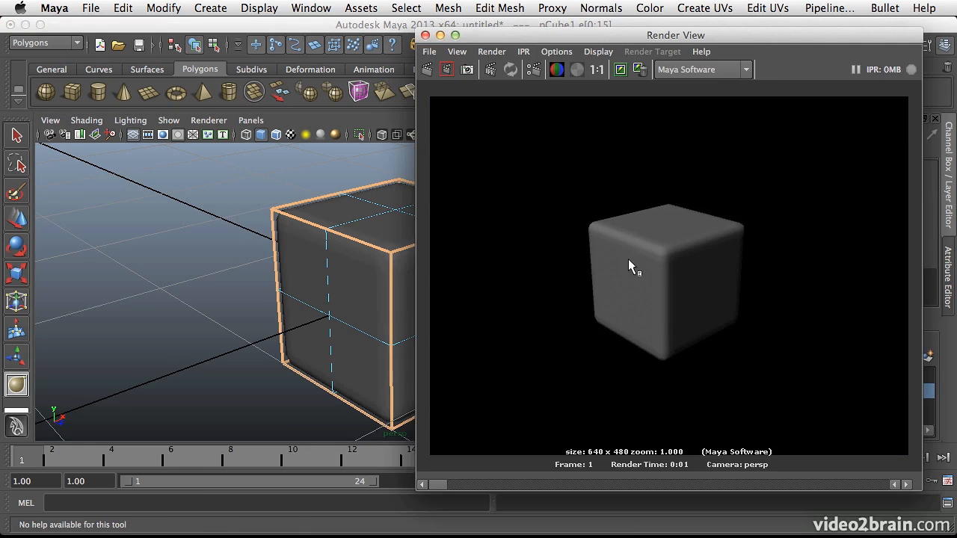
click(424, 35)
alt+drag(418, 262, 441, 289)
alt+middle_drag(442, 289, 451, 269)
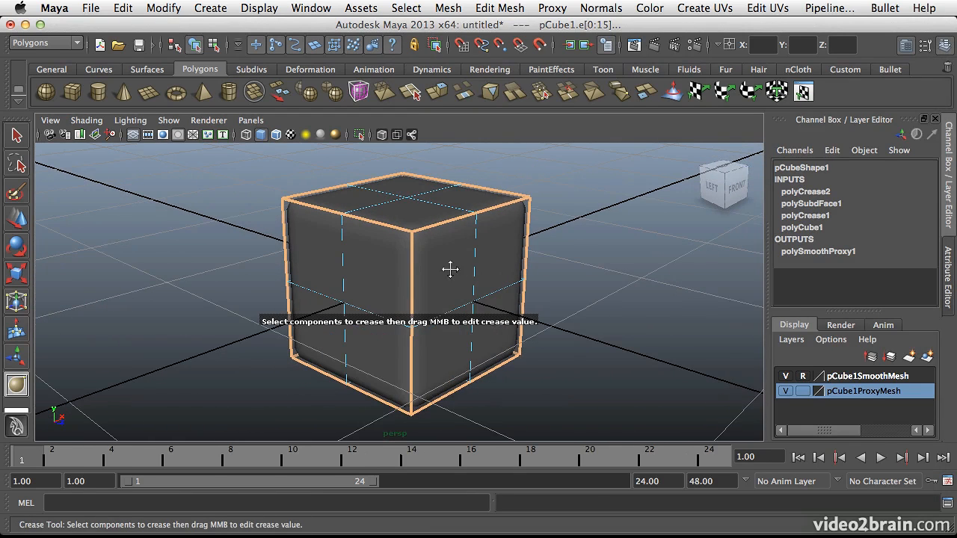